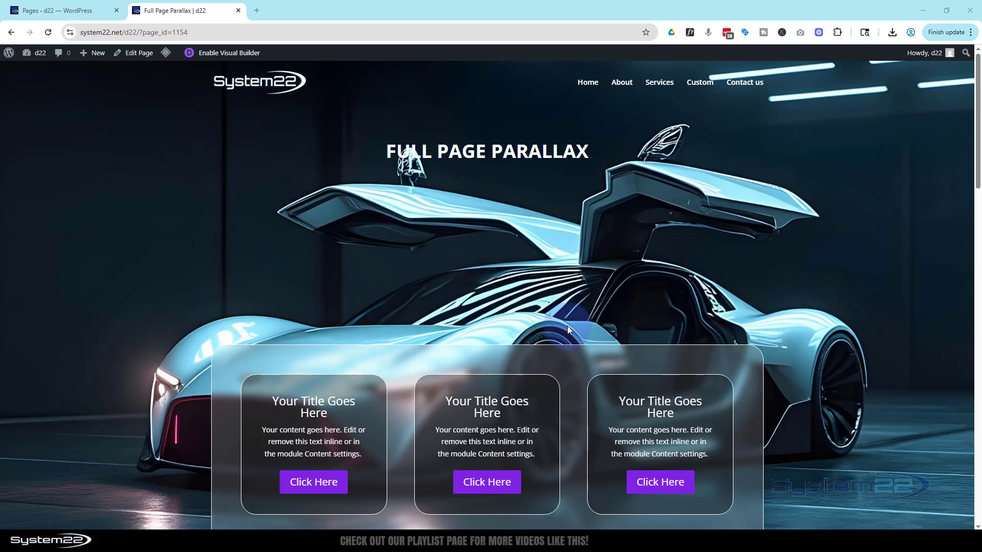
View the live Hover three page from the WordPress Pages list
{"action": "scroll", "coordinate": [864, 254], "scroll_direction": "down", "scroll_amount": 10}
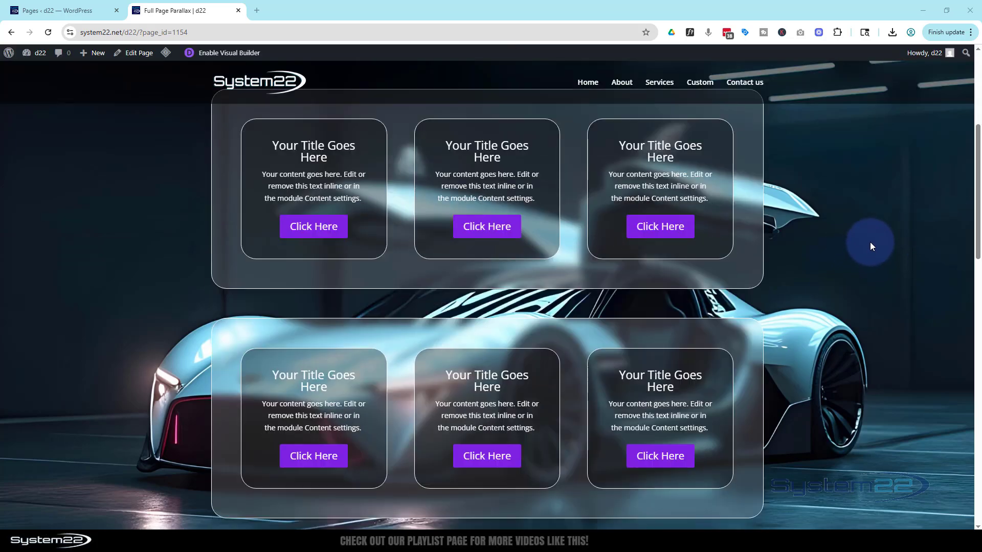
{"action": "scroll", "coordinate": [871, 236], "scroll_direction": "down", "scroll_amount": 12}
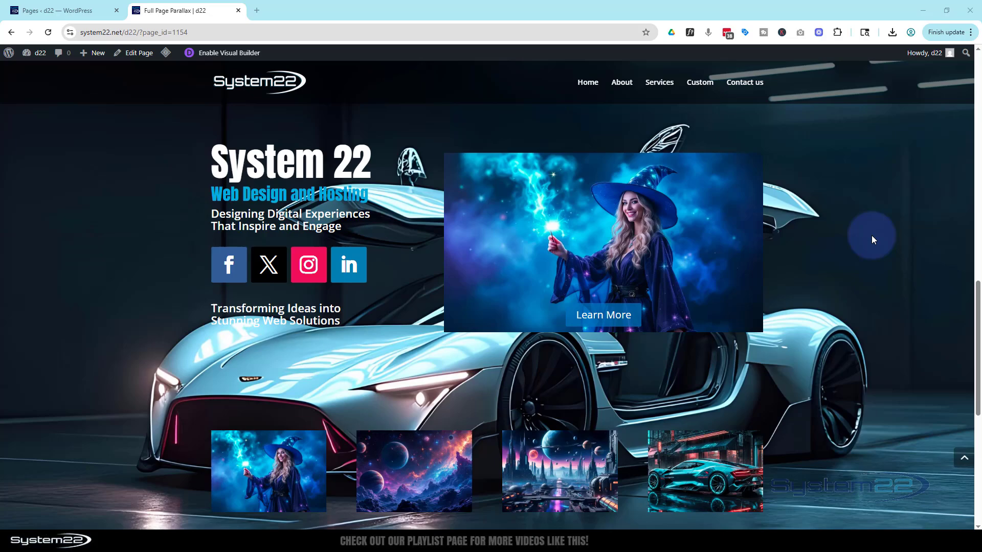
{"action": "scroll", "coordinate": [872, 236], "scroll_direction": "down", "scroll_amount": 1}
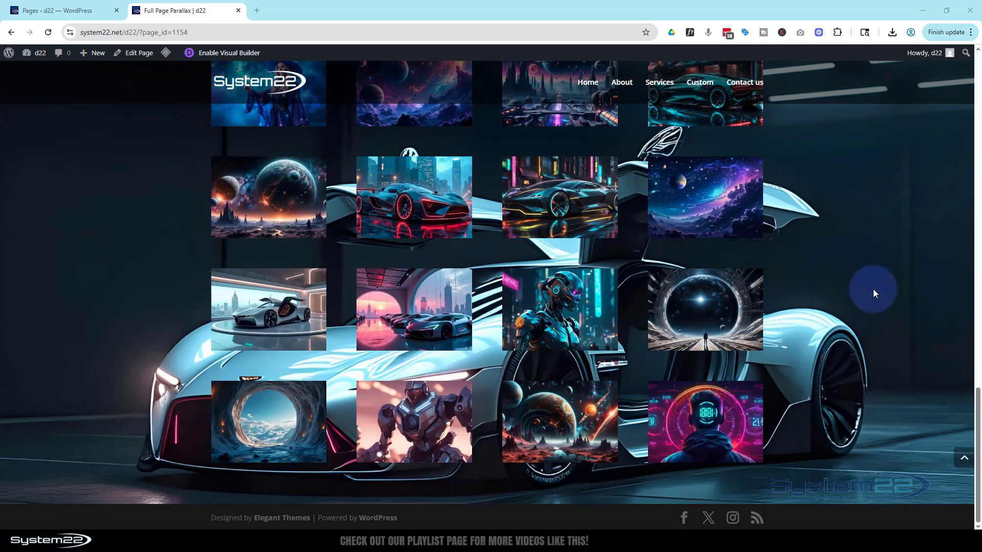
{"action": "scroll", "coordinate": [875, 351], "scroll_direction": "up", "scroll_amount": 4}
{"action": "scroll", "coordinate": [880, 346], "scroll_direction": "up", "scroll_amount": 12}
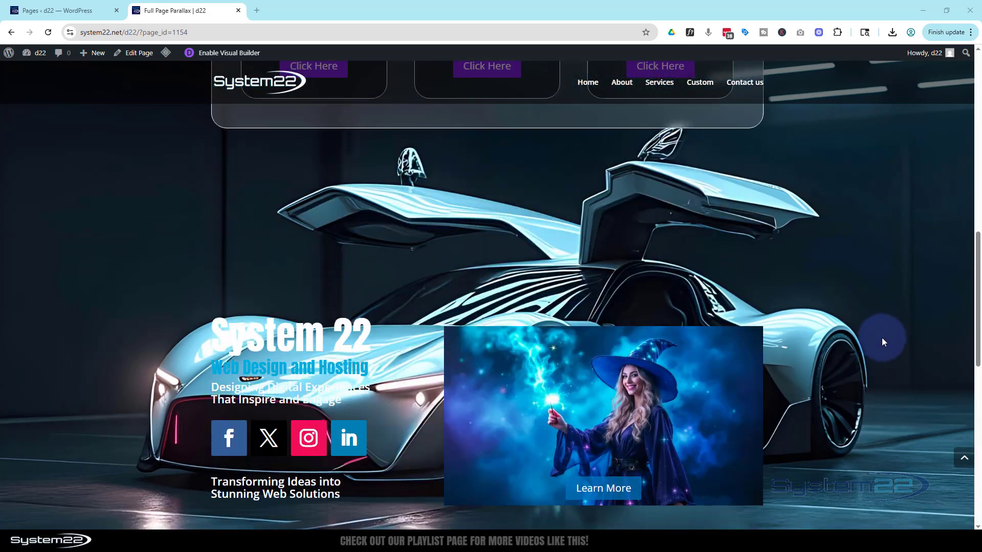
{"action": "scroll", "coordinate": [882, 330], "scroll_direction": "up", "scroll_amount": 5}
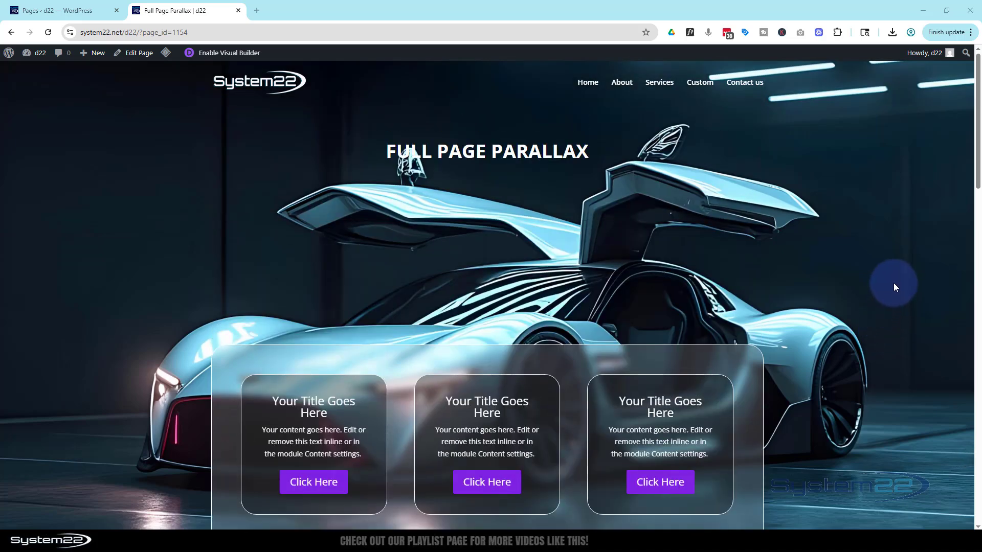
{"action": "scroll", "coordinate": [893, 287], "scroll_direction": "down", "scroll_amount": 3}
{"action": "scroll", "coordinate": [894, 283], "scroll_direction": "down", "scroll_amount": 7}
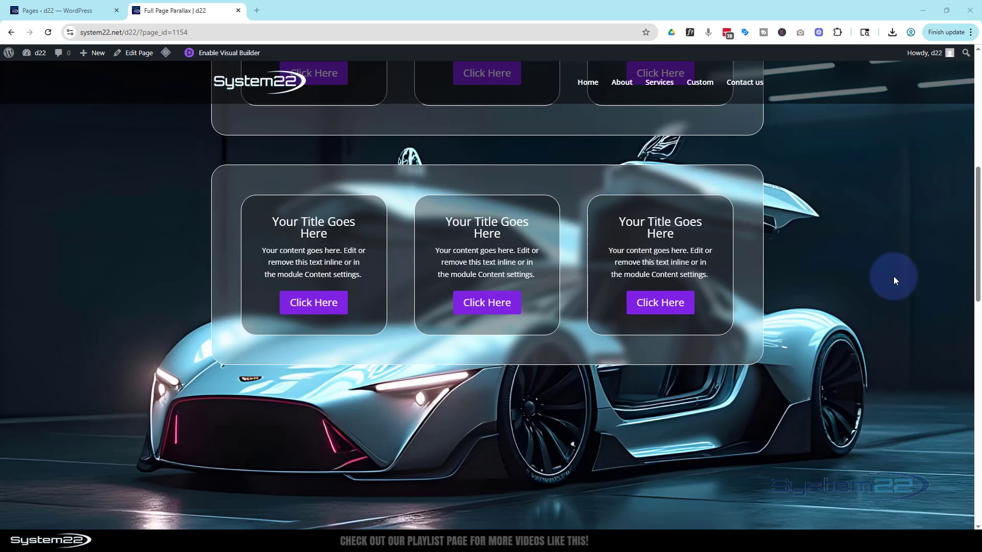
{"action": "scroll", "coordinate": [894, 267], "scroll_direction": "down", "scroll_amount": 7}
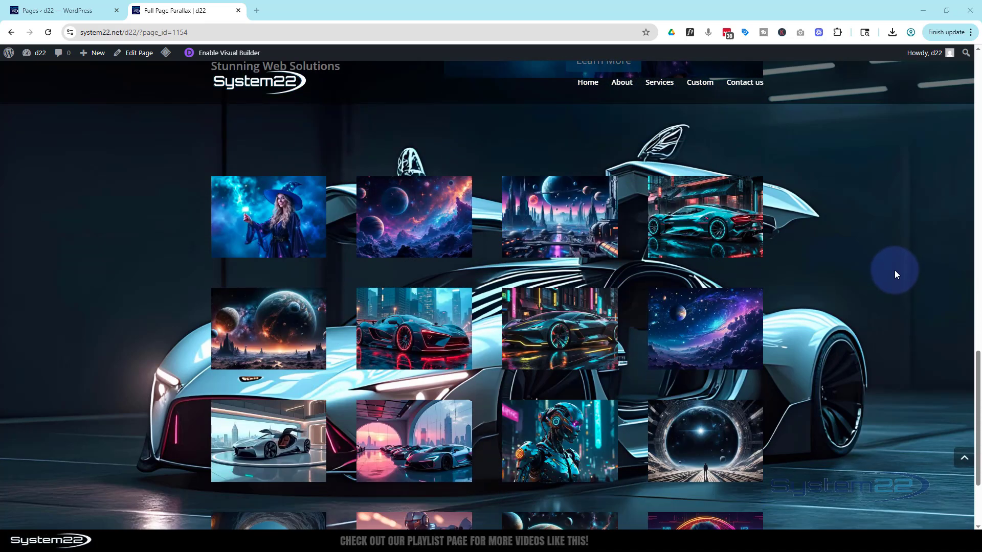
{"action": "scroll", "coordinate": [900, 266], "scroll_direction": "up", "scroll_amount": 10}
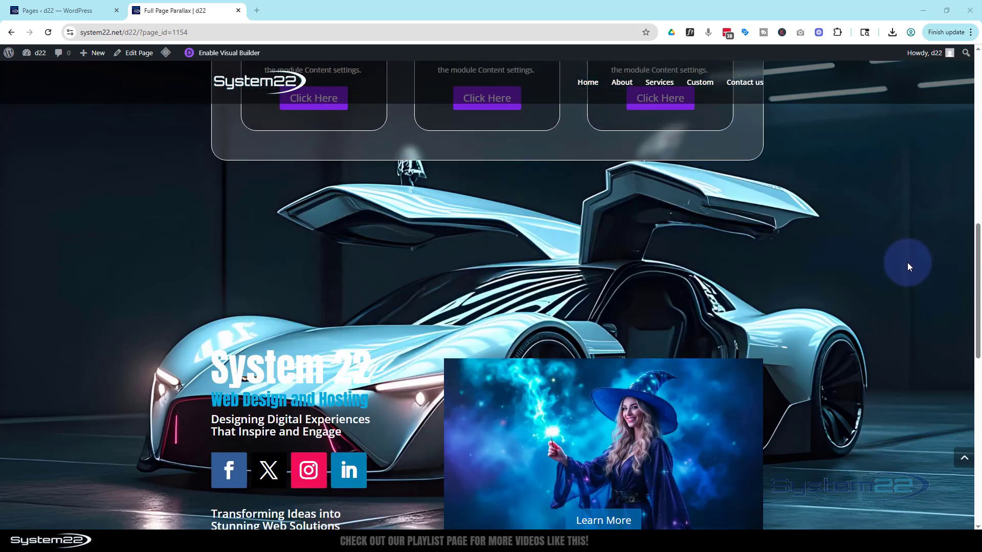
{"action": "scroll", "coordinate": [908, 263], "scroll_direction": "up", "scroll_amount": 4}
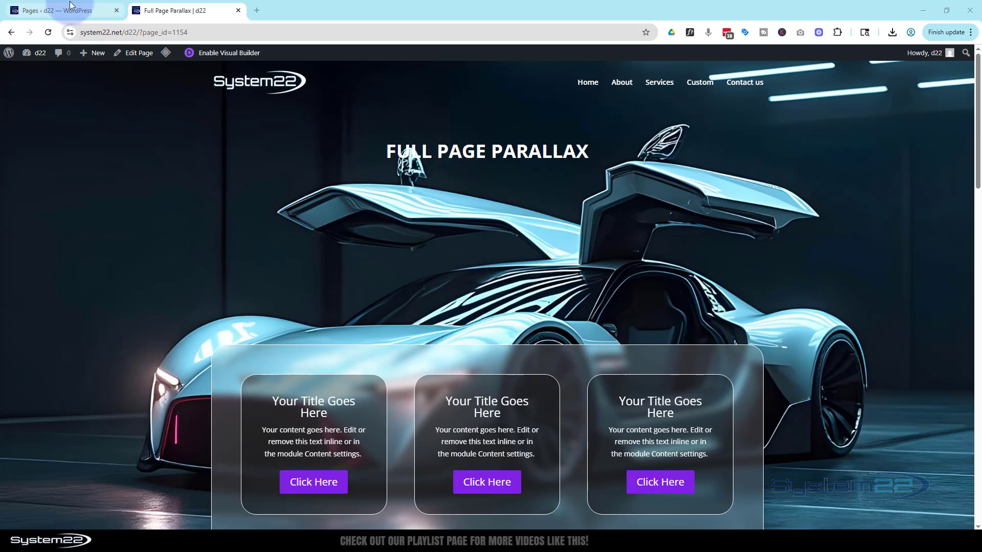
{"action": "left_click", "coordinate": [49, 14]}
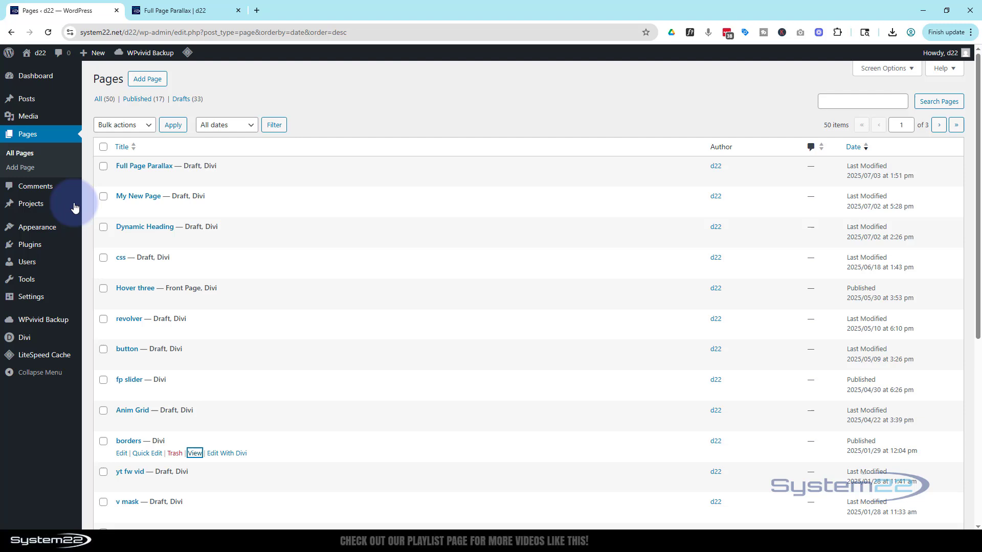
{"action": "mouse_move", "coordinate": [62, 202]}
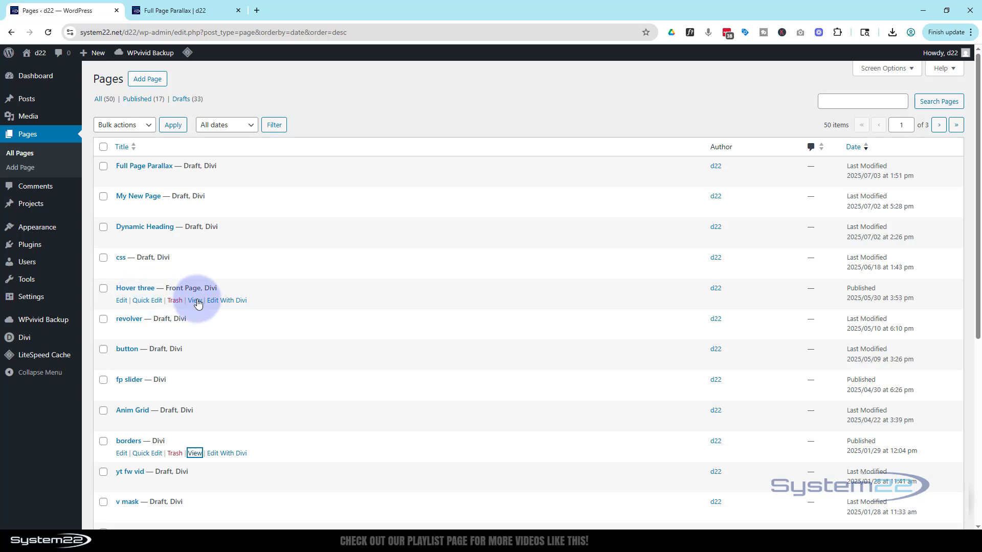
{"action": "left_click", "coordinate": [196, 301]}
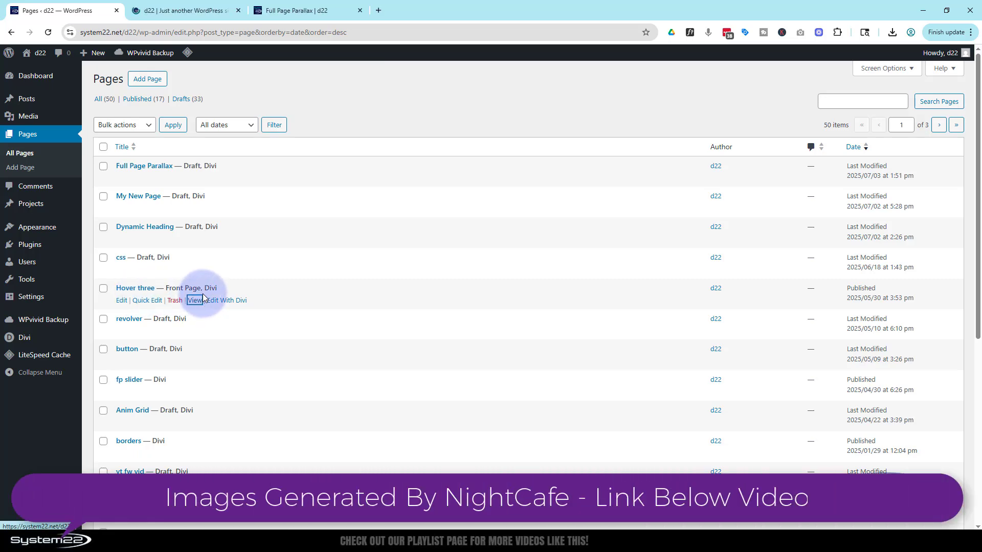
Switch to the newly opened Hover three front page and scroll through it
{"action": "left_click", "coordinate": [215, 8]}
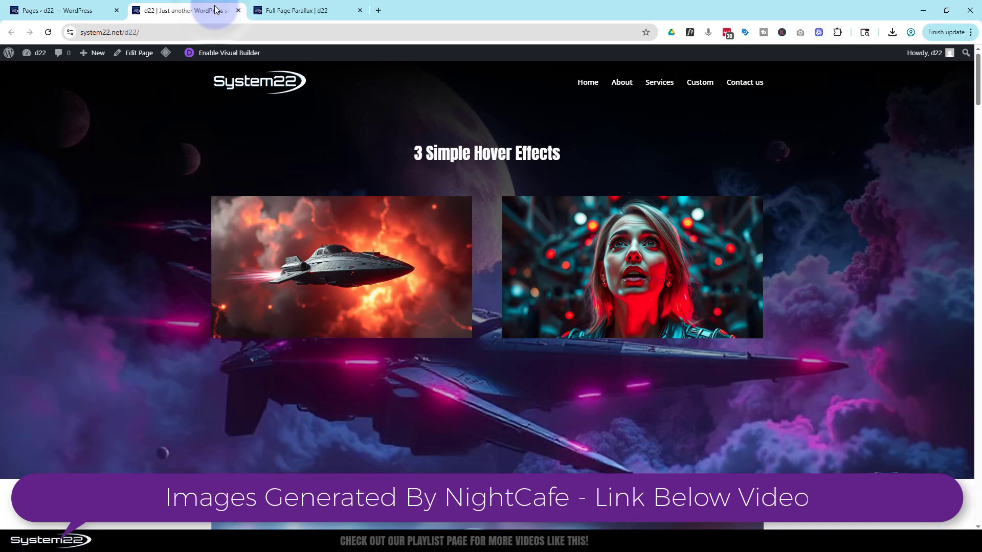
{"action": "scroll", "coordinate": [143, 207], "scroll_direction": "down", "scroll_amount": 10}
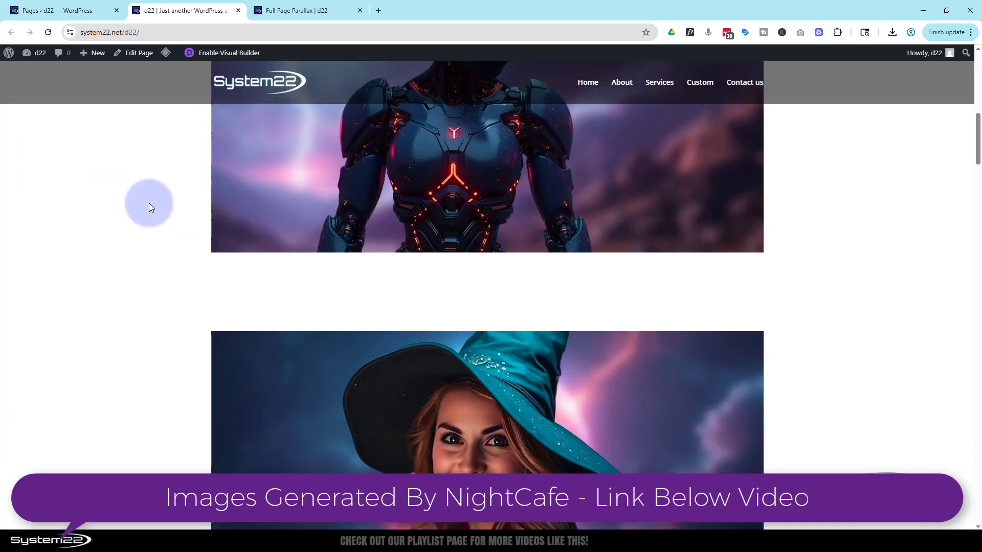
{"action": "scroll", "coordinate": [151, 203], "scroll_direction": "down", "scroll_amount": 12}
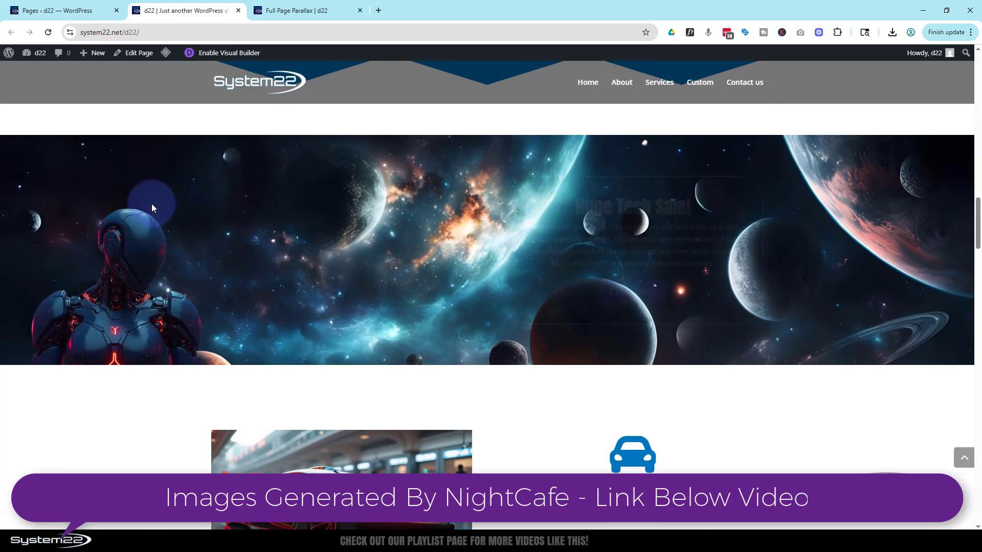
{"action": "scroll", "coordinate": [154, 204], "scroll_direction": "down", "scroll_amount": 2}
{"action": "scroll", "coordinate": [158, 197], "scroll_direction": "up", "scroll_amount": 12}
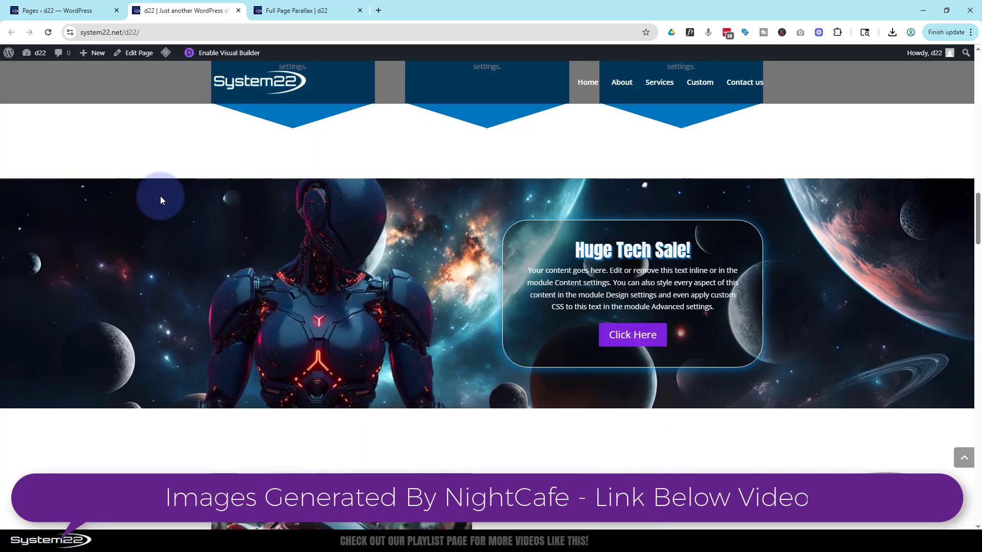
{"action": "scroll", "coordinate": [162, 200], "scroll_direction": "up", "scroll_amount": 10}
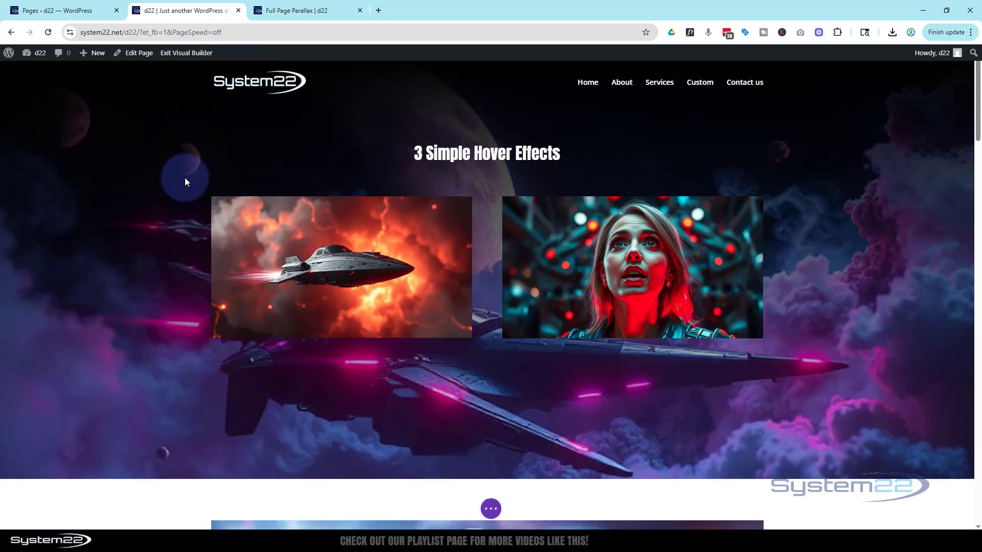
Scroll down past the 3 Simple Hover Effects images to the robot image section
{"action": "scroll", "coordinate": [174, 155], "scroll_direction": "down", "scroll_amount": 2}
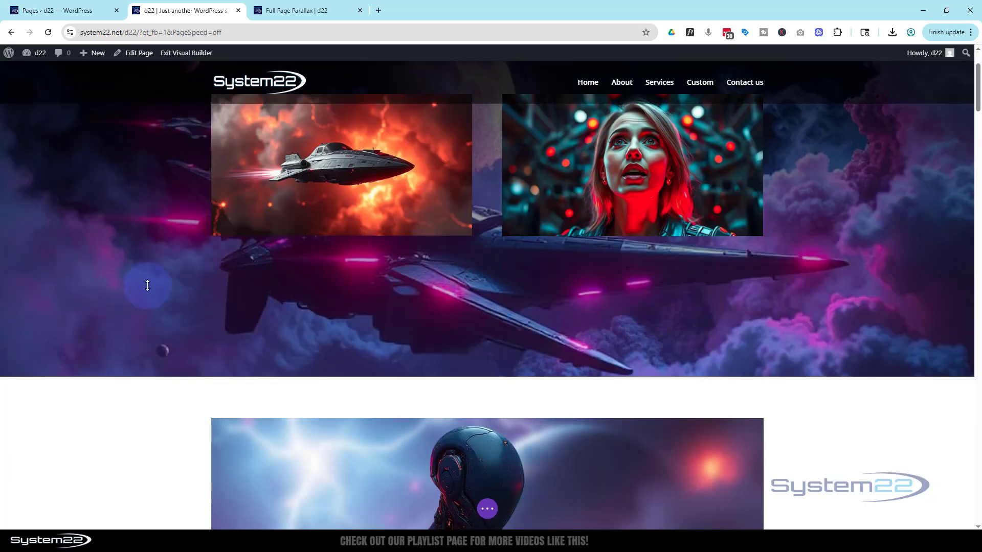
{"action": "scroll", "coordinate": [147, 281], "scroll_direction": "down", "scroll_amount": 3}
{"action": "scroll", "coordinate": [146, 282], "scroll_direction": "down", "scroll_amount": 2}
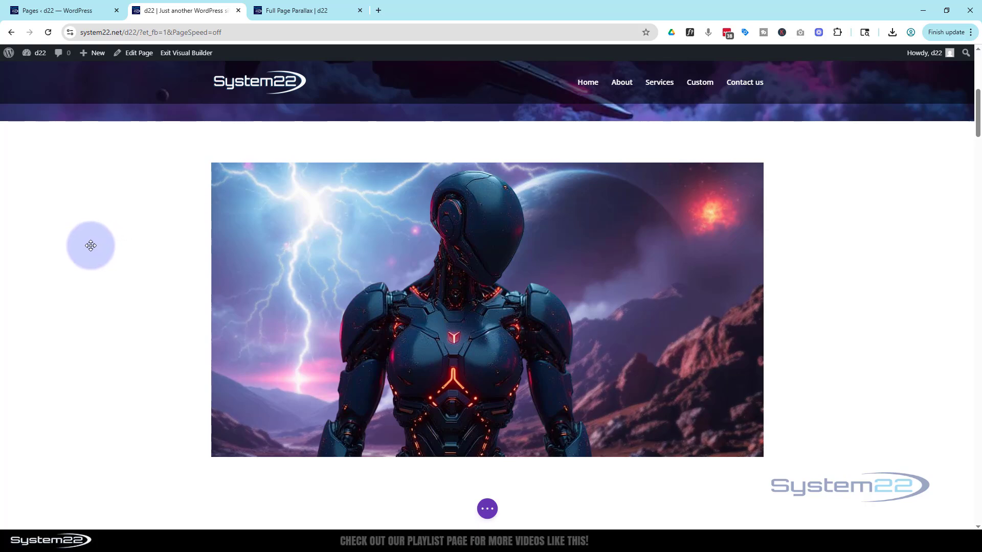
{"action": "mouse_move", "coordinate": [91, 246]}
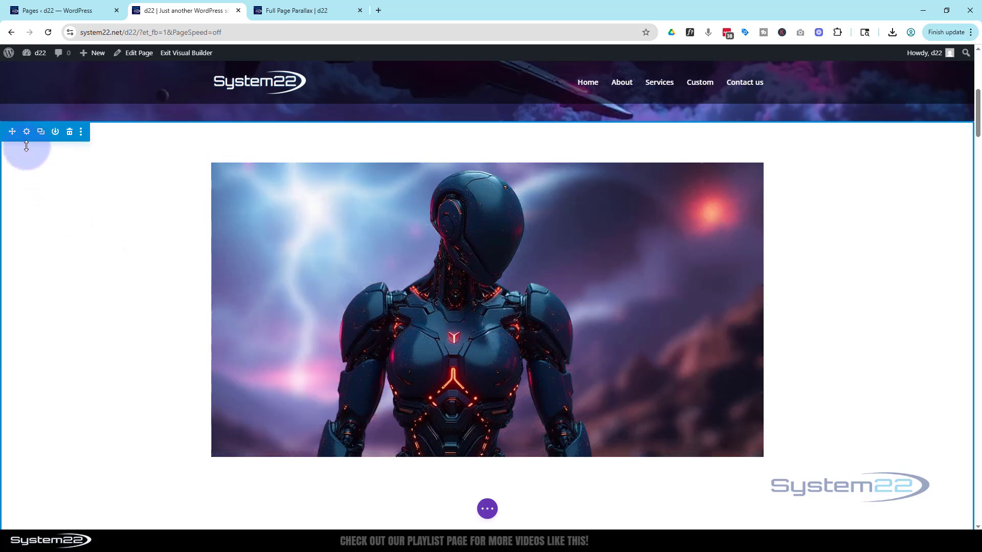
Open the robot section's Section Settings at the Background group's background image options
{"action": "left_click", "coordinate": [26, 134]}
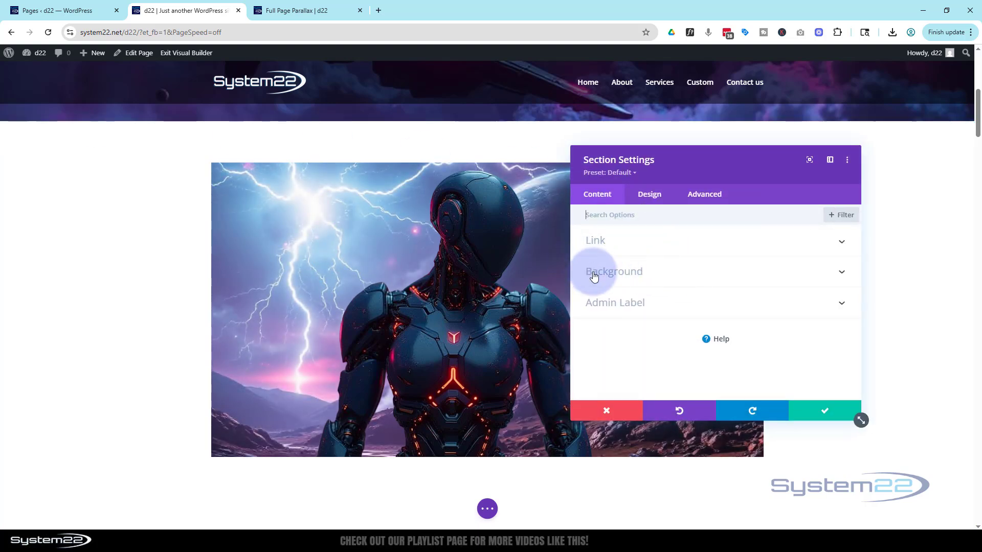
{"action": "left_click", "coordinate": [620, 270]}
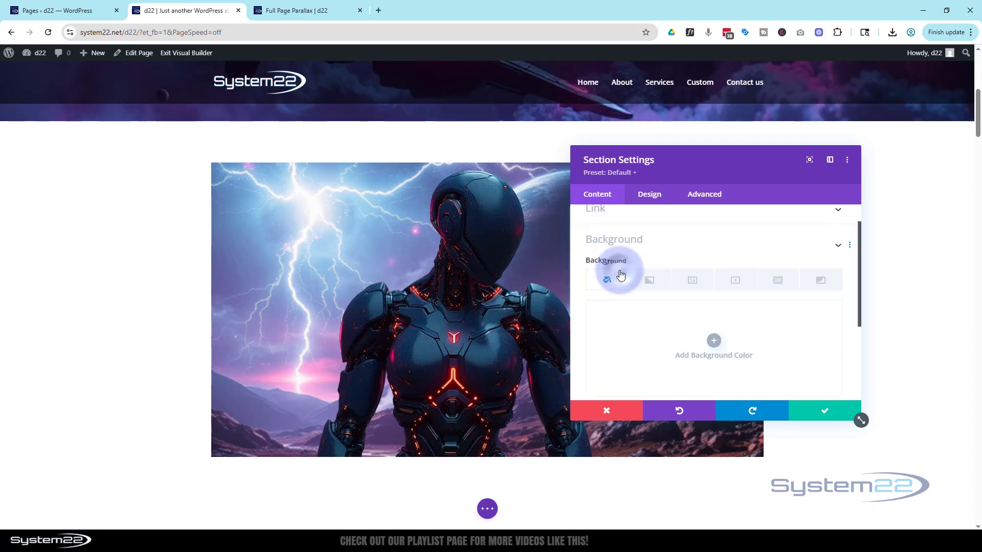
{"action": "left_click", "coordinate": [688, 266]}
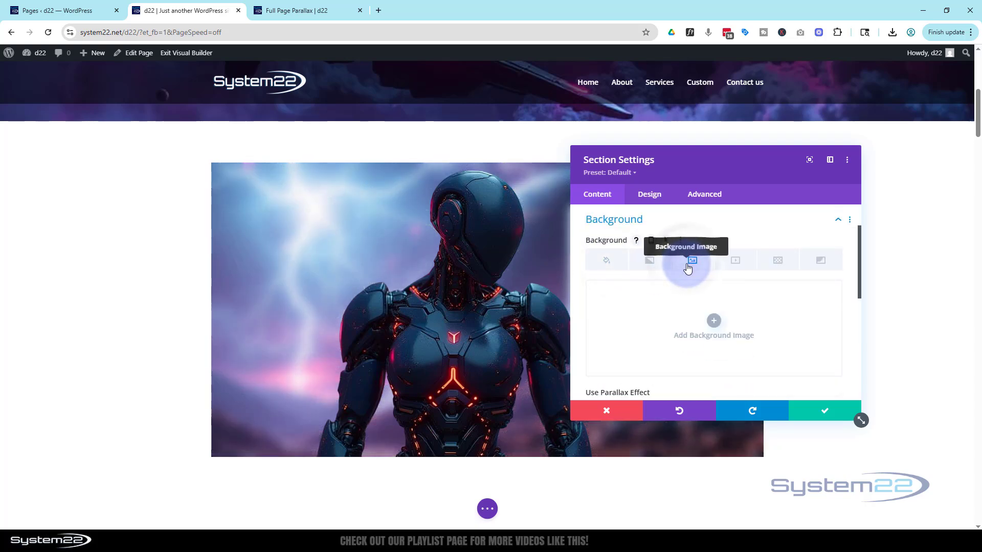
Pick the 2560×1440 bg-planets space image in the Media Library for the background
{"action": "left_click", "coordinate": [714, 322]}
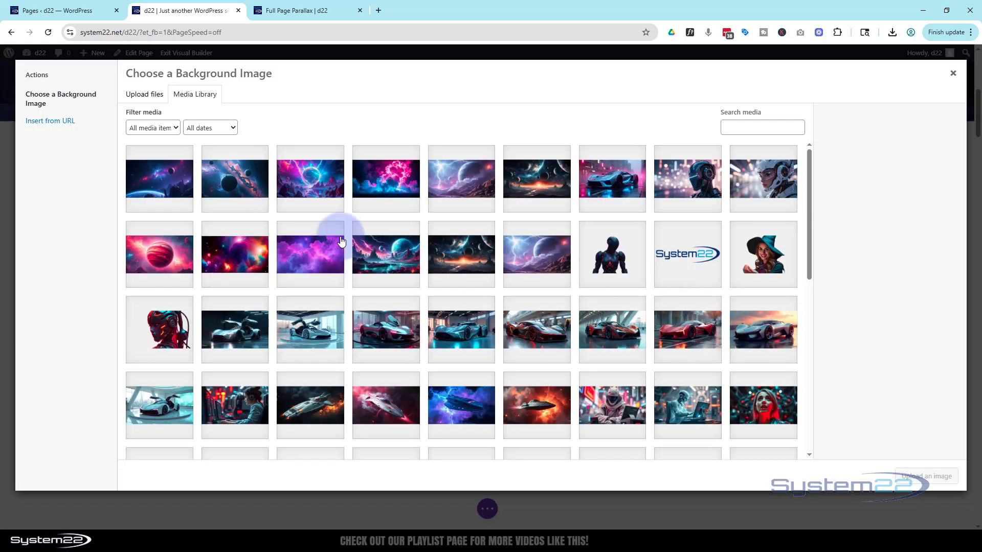
{"action": "left_click", "coordinate": [176, 182]}
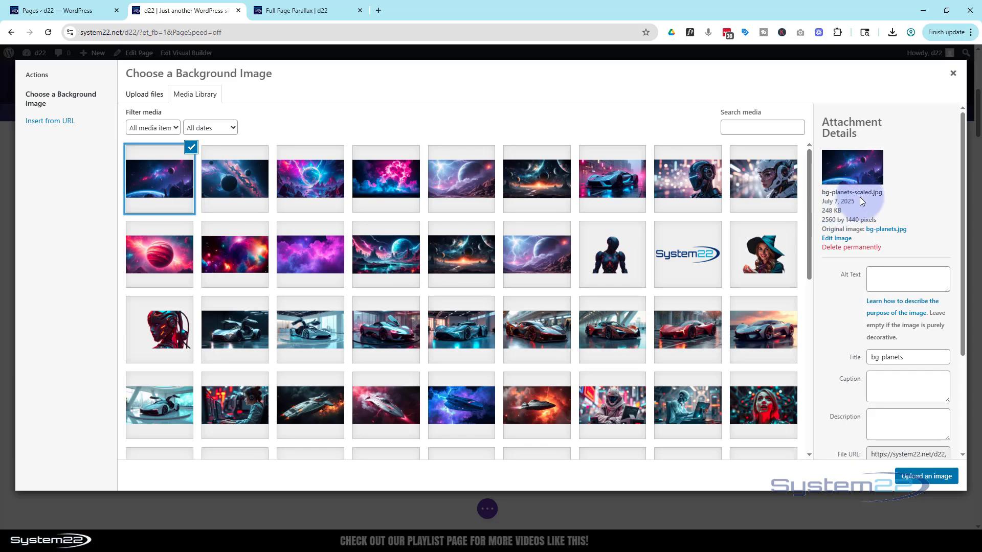
Apply bg-planets as the robot section's background and scroll down to Use Parallax Effect
{"action": "left_click", "coordinate": [926, 476]}
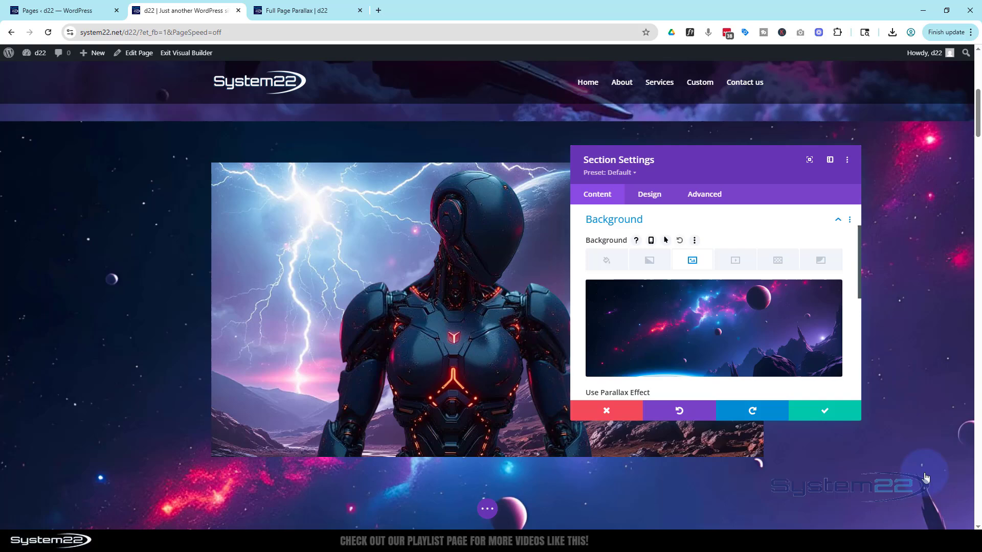
{"action": "scroll", "coordinate": [137, 285], "scroll_direction": "down", "scroll_amount": 3}
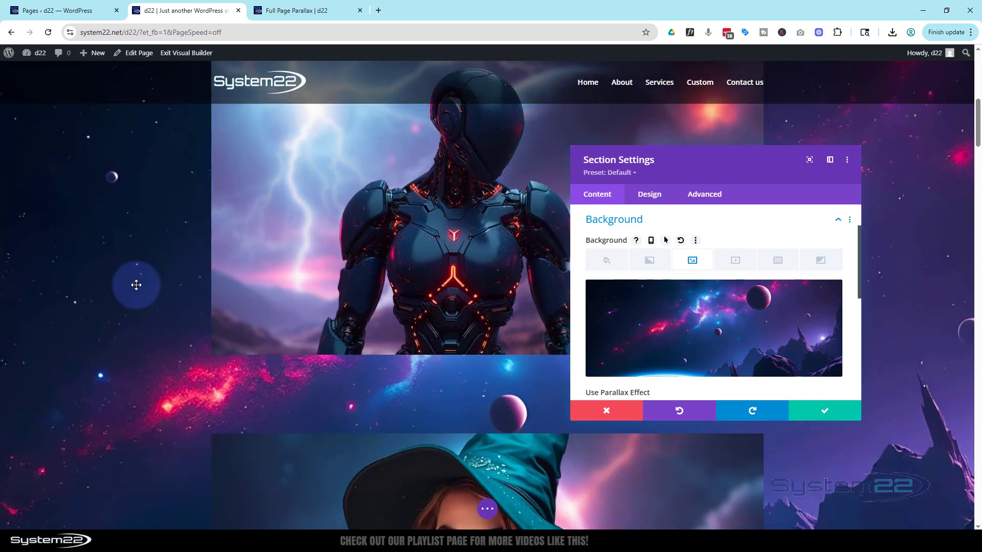
{"action": "scroll", "coordinate": [137, 284], "scroll_direction": "up", "scroll_amount": 1}
{"action": "scroll", "coordinate": [137, 285], "scroll_direction": "up", "scroll_amount": 1}
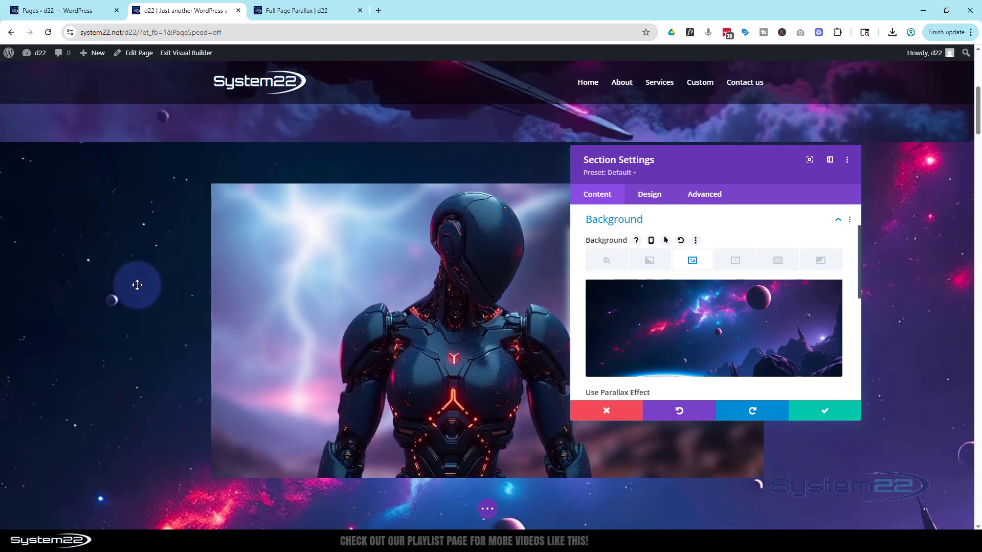
{"action": "scroll", "coordinate": [137, 284], "scroll_direction": "down", "scroll_amount": 1}
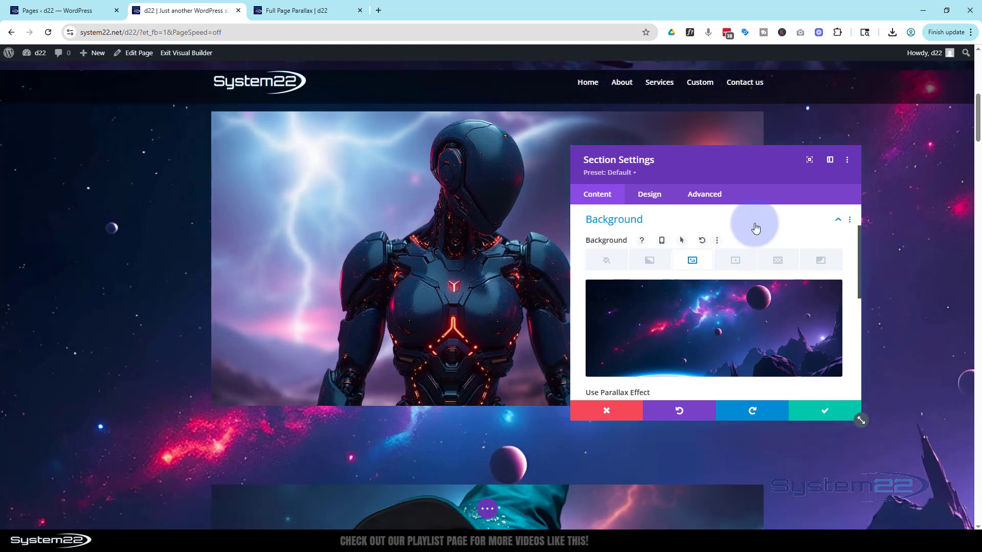
{"action": "scroll", "coordinate": [722, 290], "scroll_direction": "down", "scroll_amount": 1}
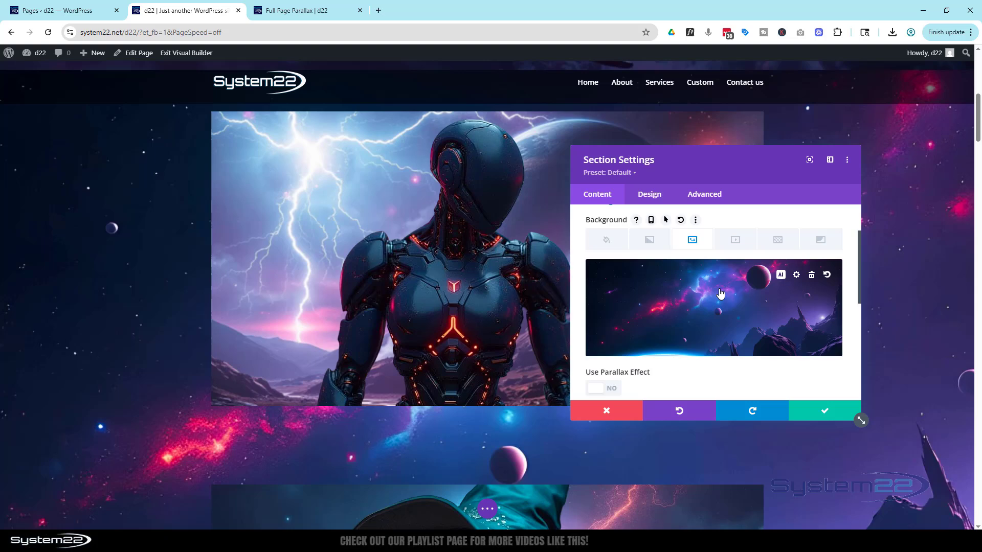
{"action": "scroll", "coordinate": [722, 290], "scroll_direction": "down", "scroll_amount": 1}
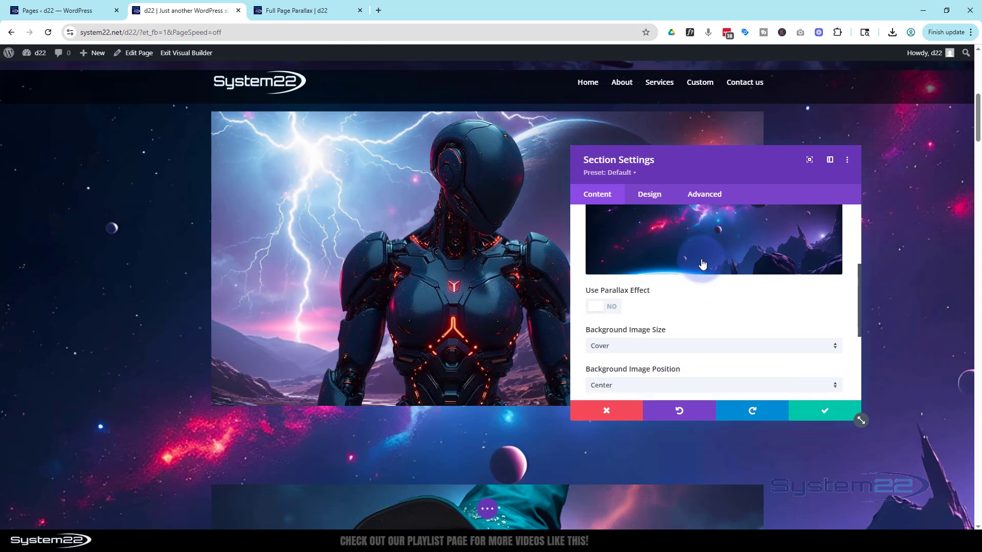
Switch Use Parallax Effect to YES and scroll the preview to check the space background
{"action": "left_click", "coordinate": [614, 311]}
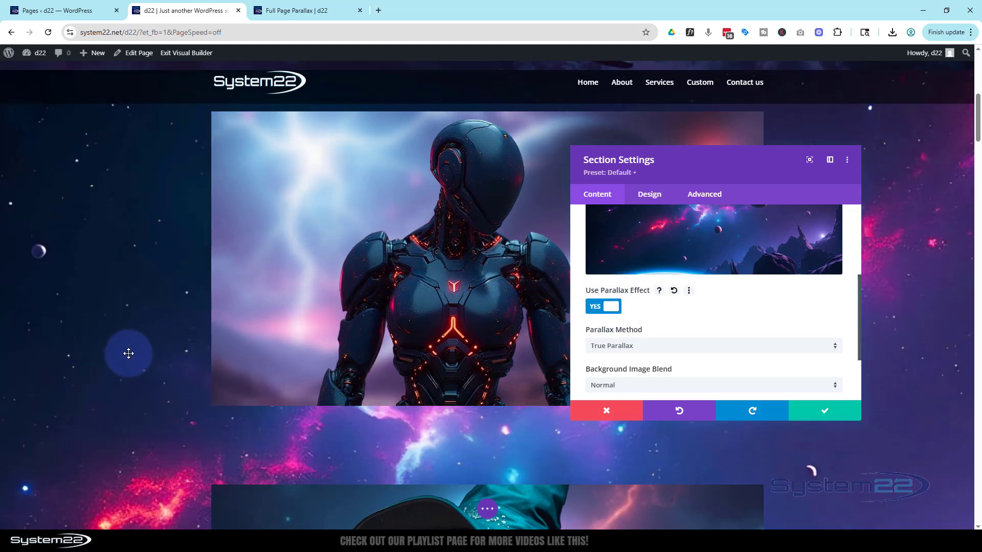
{"action": "scroll", "coordinate": [126, 355], "scroll_direction": "up", "scroll_amount": 2}
{"action": "scroll", "coordinate": [126, 355], "scroll_direction": "up", "scroll_amount": 2}
{"action": "scroll", "coordinate": [126, 355], "scroll_direction": "down", "scroll_amount": 5}
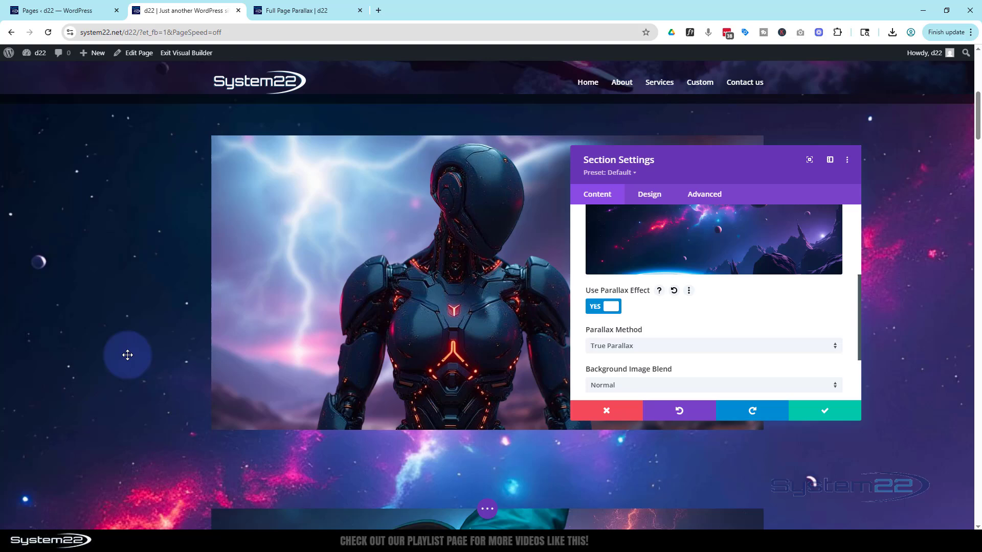
{"action": "scroll", "coordinate": [128, 355], "scroll_direction": "down", "scroll_amount": 1}
{"action": "scroll", "coordinate": [127, 355], "scroll_direction": "up", "scroll_amount": 2}
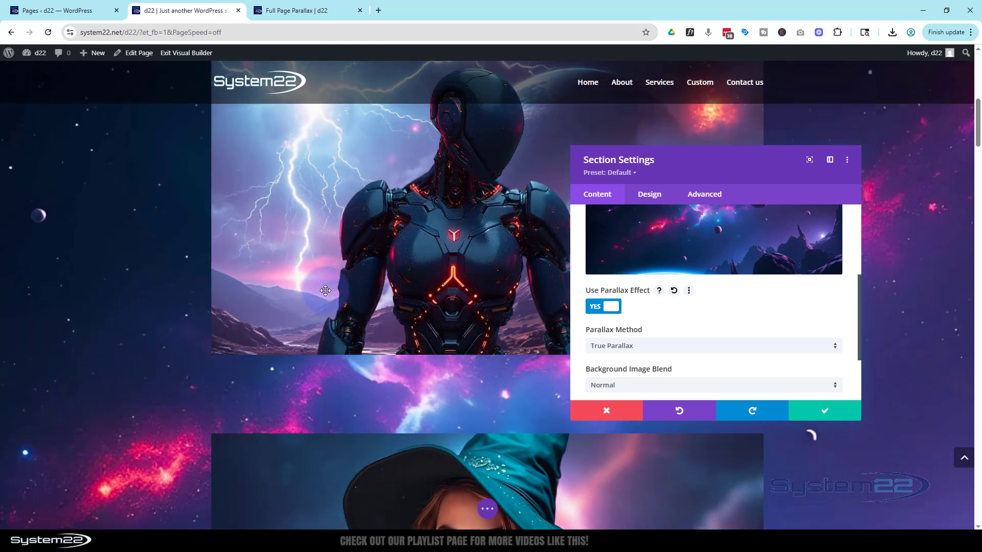
{"action": "scroll", "coordinate": [158, 344], "scroll_direction": "up", "scroll_amount": 2}
{"action": "scroll", "coordinate": [158, 344], "scroll_direction": "up", "scroll_amount": 3}
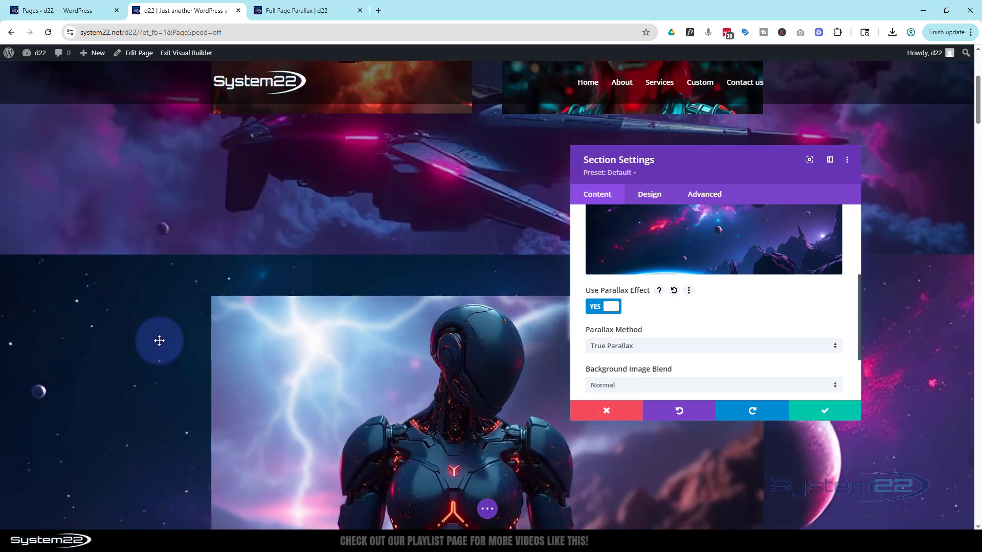
{"action": "scroll", "coordinate": [158, 342], "scroll_direction": "down", "scroll_amount": 4}
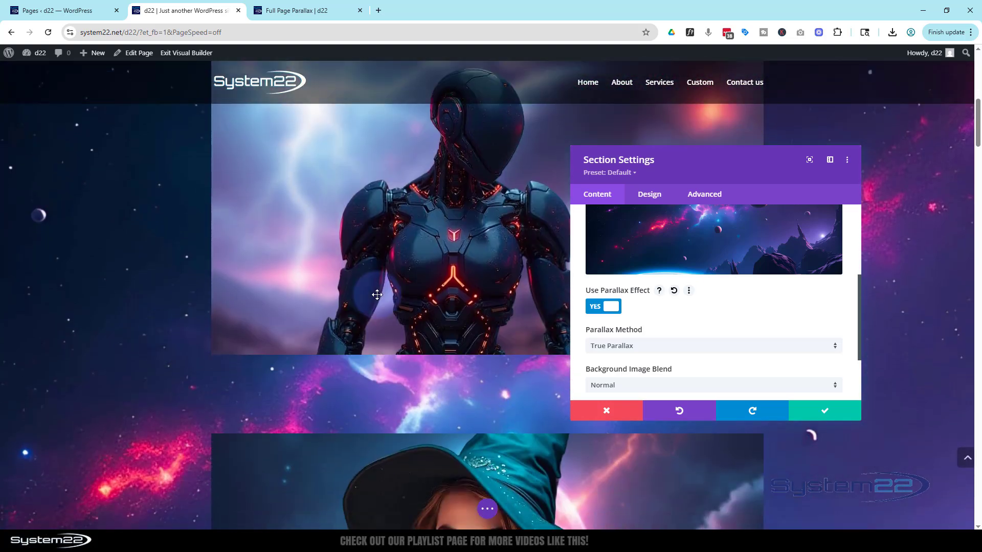
Set the Parallax Method to CSS and scroll the preview to see the fixed background
{"action": "left_click", "coordinate": [629, 351]}
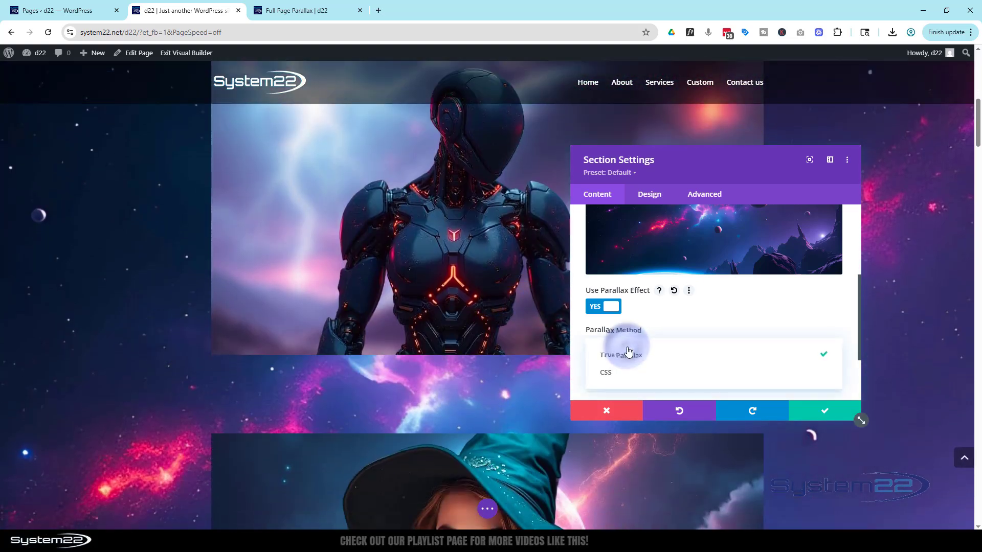
{"action": "left_click", "coordinate": [606, 376]}
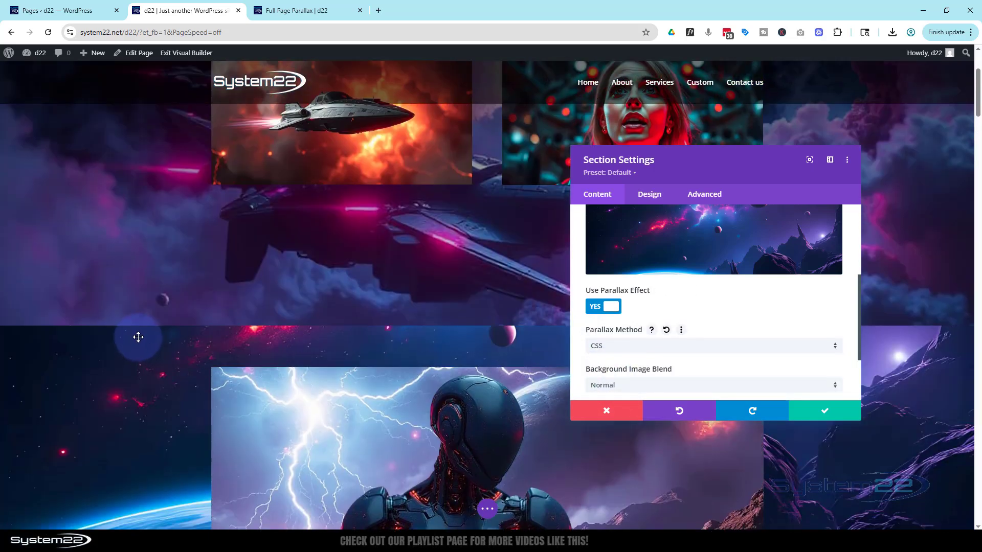
{"action": "scroll", "coordinate": [138, 337], "scroll_direction": "down", "scroll_amount": 10}
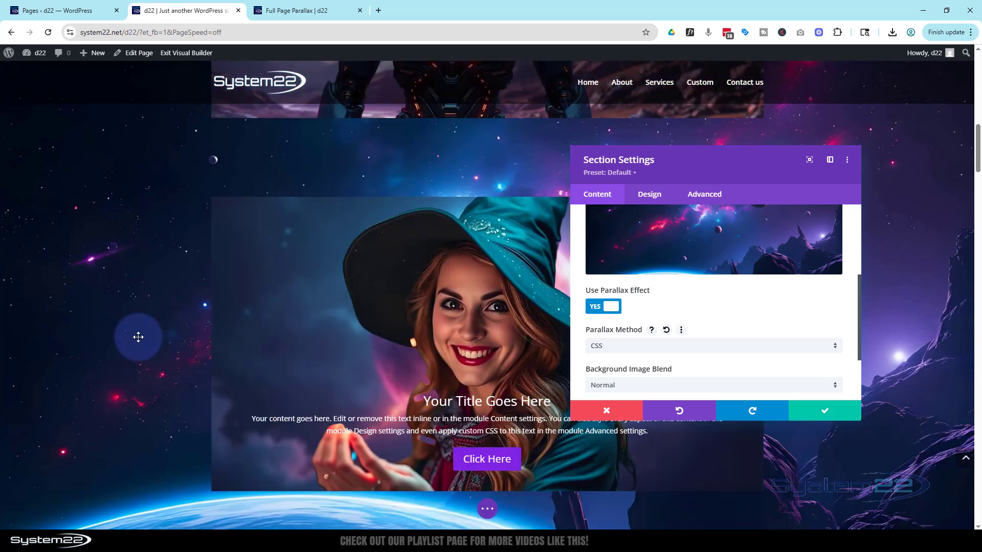
{"action": "scroll", "coordinate": [138, 337], "scroll_direction": "down", "scroll_amount": 10}
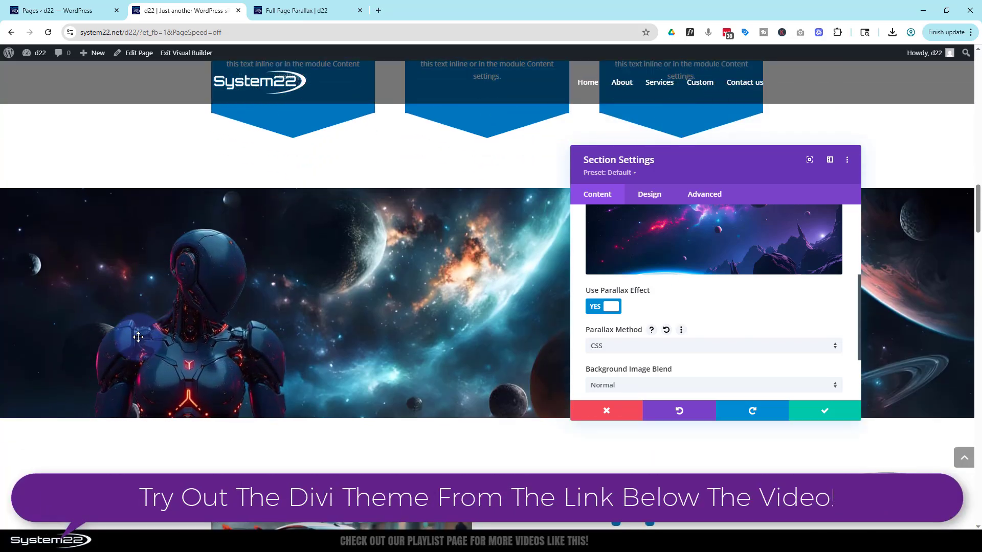
{"action": "scroll", "coordinate": [138, 337], "scroll_direction": "up", "scroll_amount": 6}
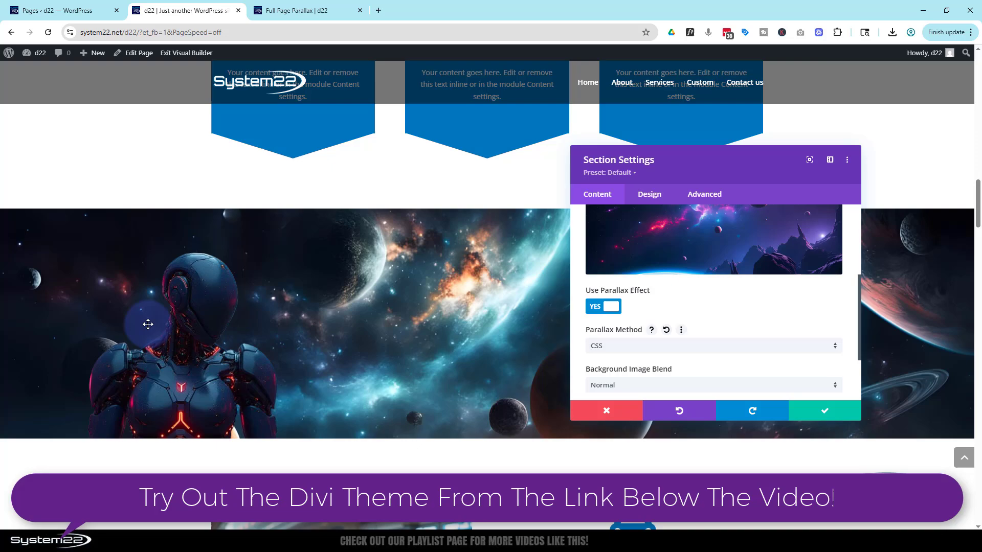
{"action": "scroll", "coordinate": [138, 396], "scroll_direction": "down", "scroll_amount": 10}
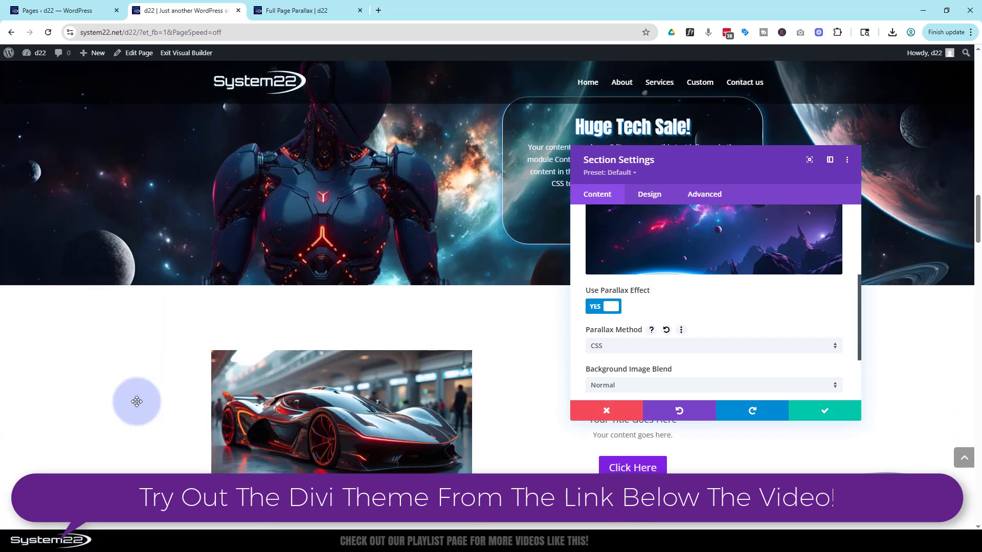
{"action": "scroll", "coordinate": [138, 396], "scroll_direction": "down", "scroll_amount": 10}
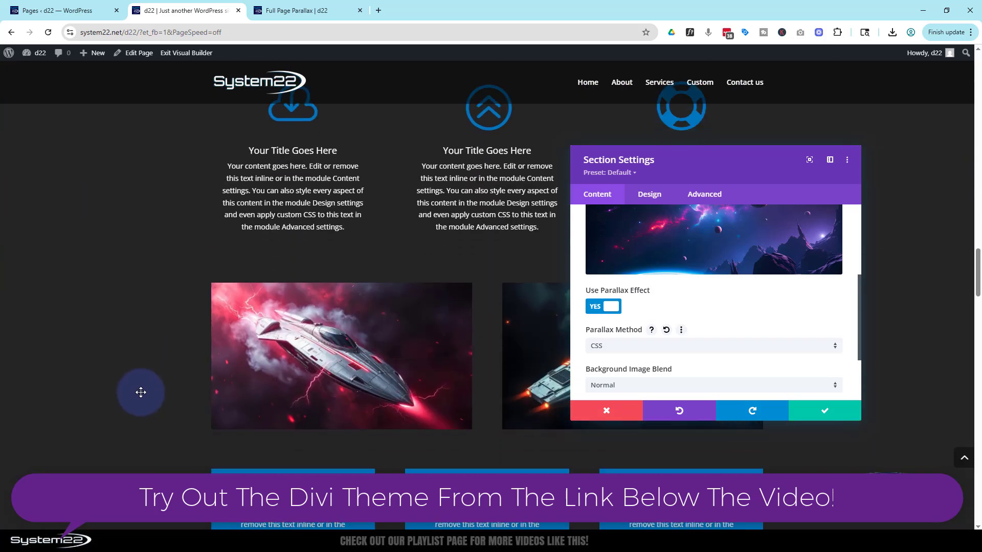
{"action": "scroll", "coordinate": [140, 392], "scroll_direction": "down", "scroll_amount": 5}
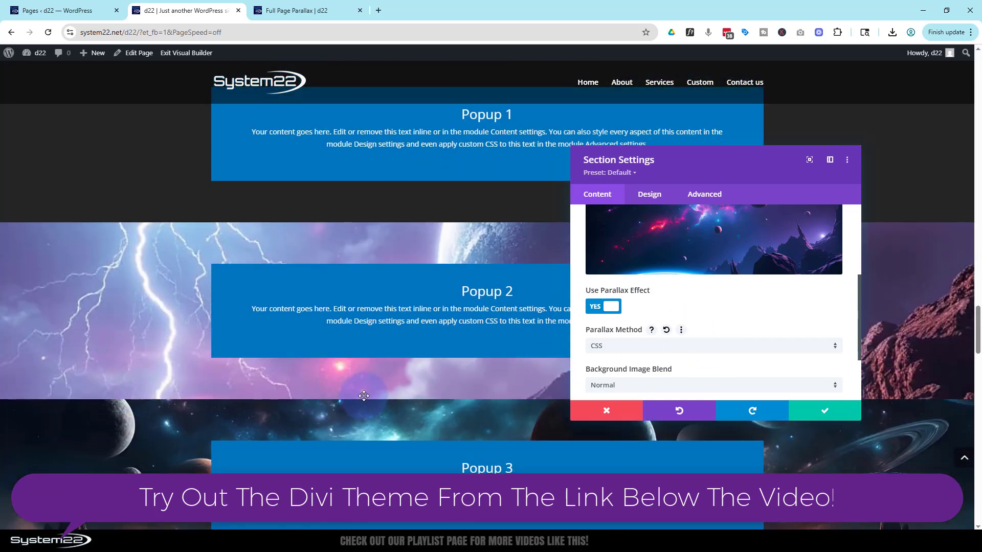
{"action": "scroll", "coordinate": [363, 386], "scroll_direction": "up", "scroll_amount": 8}
{"action": "scroll", "coordinate": [366, 383], "scroll_direction": "up", "scroll_amount": 20}
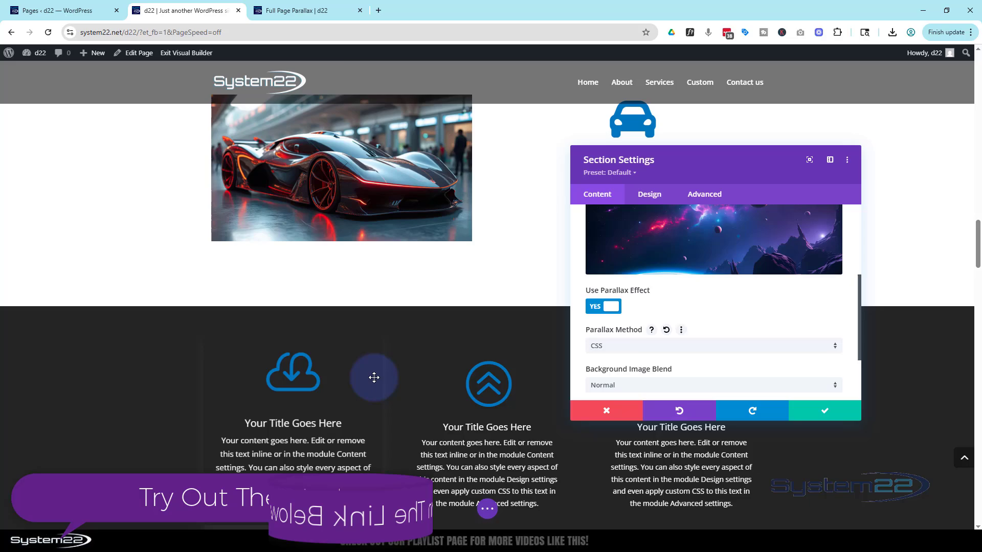
{"action": "scroll", "coordinate": [374, 377], "scroll_direction": "up", "scroll_amount": 12}
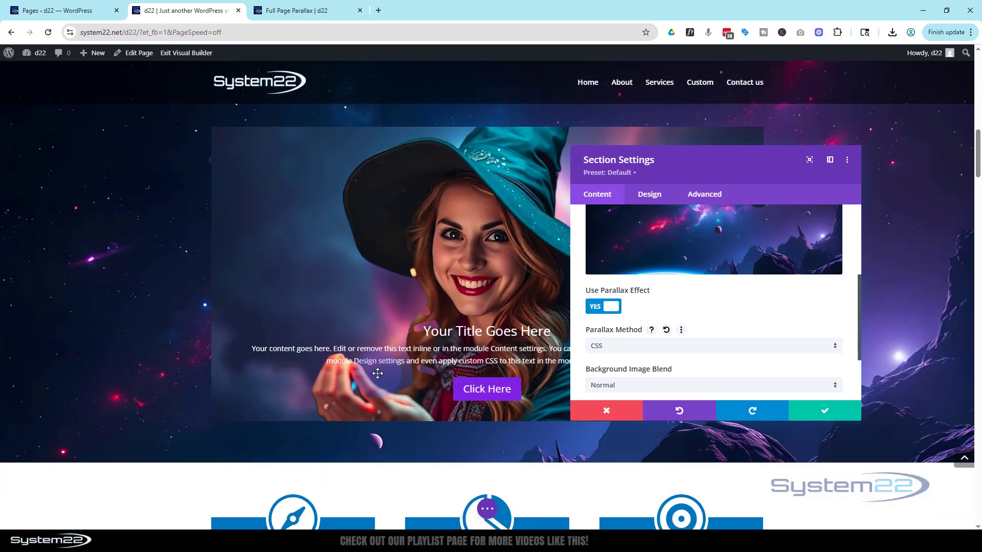
{"action": "scroll", "coordinate": [75, 313], "scroll_direction": "up", "scroll_amount": 6}
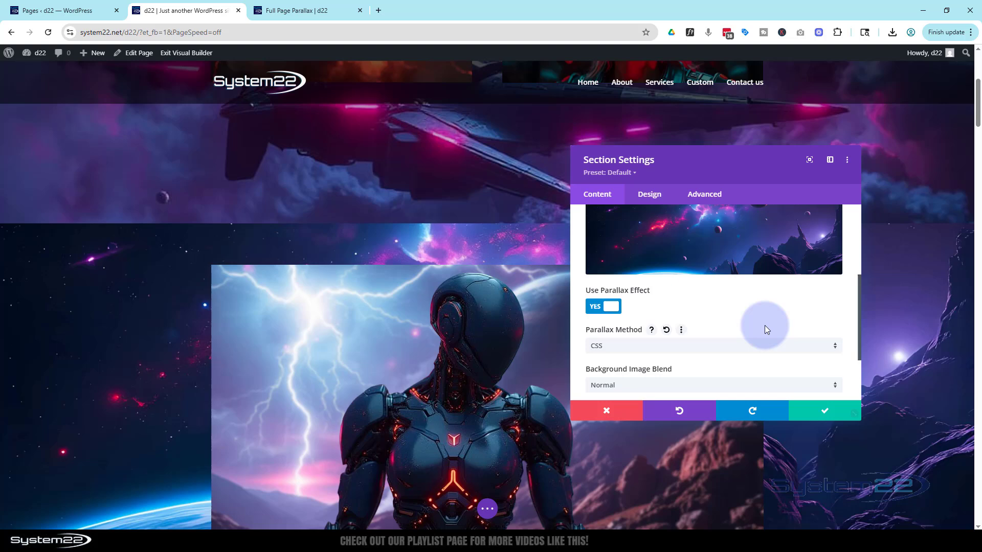
Extend the robot section's background styles to all sections on the page
{"action": "scroll", "coordinate": [737, 381], "scroll_direction": "up", "scroll_amount": 2}
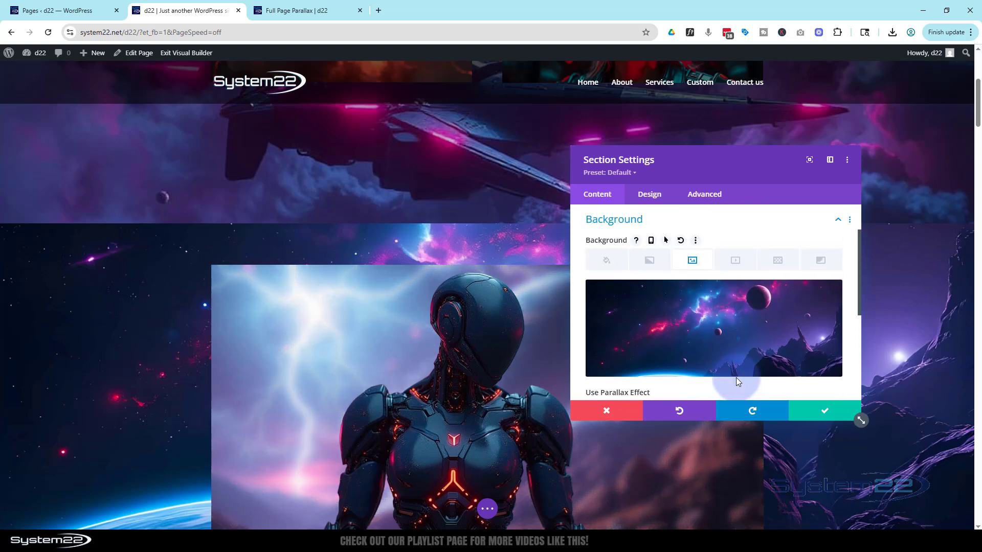
{"action": "scroll", "coordinate": [736, 377], "scroll_direction": "up", "scroll_amount": 2}
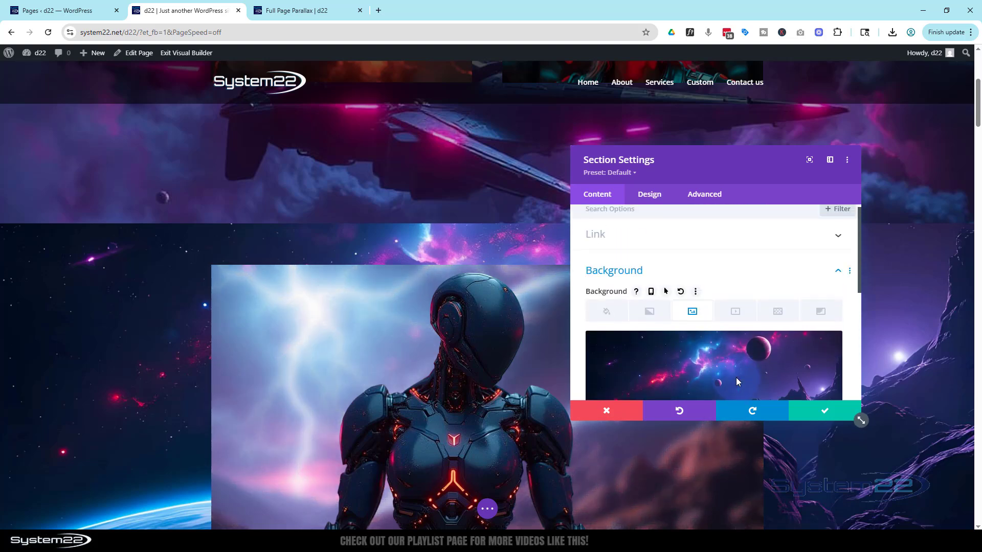
{"action": "right_click", "coordinate": [606, 272]}
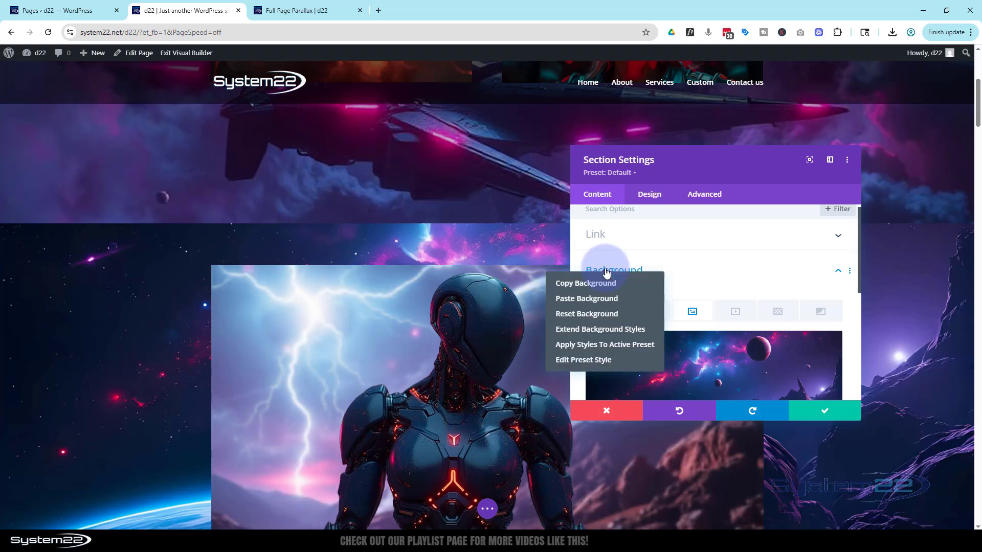
{"action": "left_click", "coordinate": [595, 332]}
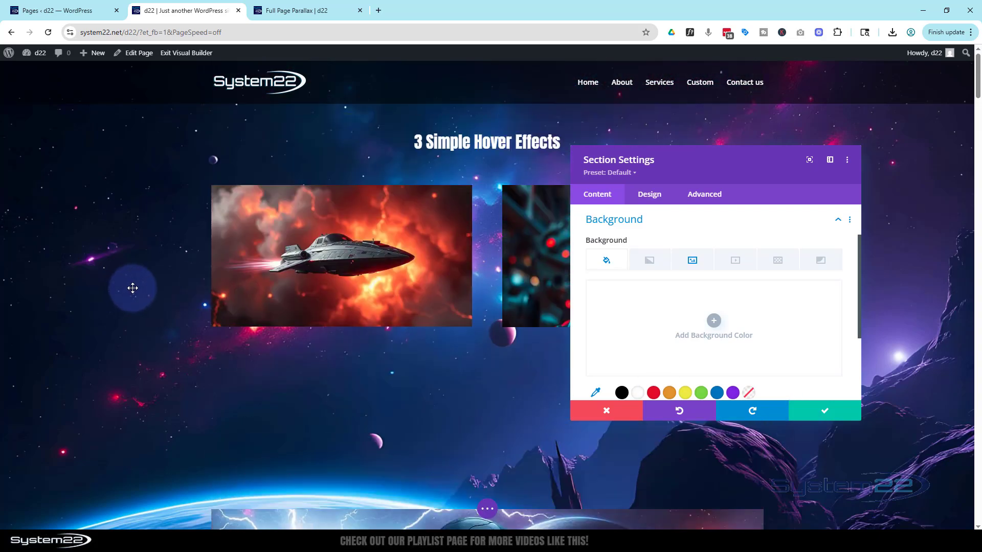
Scroll through the popup, gallery and contact sections to check the shared space background
{"action": "scroll", "coordinate": [133, 288], "scroll_direction": "down", "scroll_amount": 5}
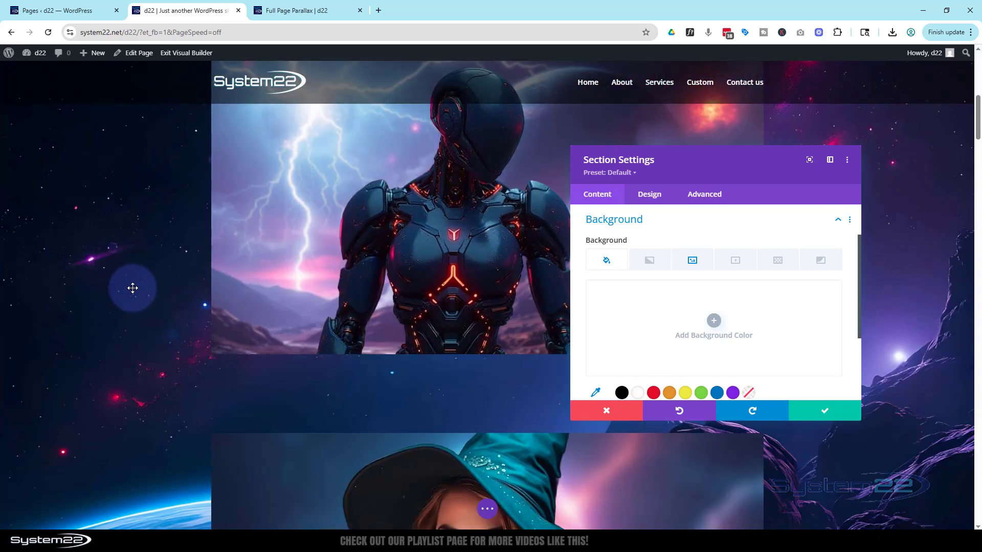
{"action": "scroll", "coordinate": [132, 287], "scroll_direction": "down", "scroll_amount": 5}
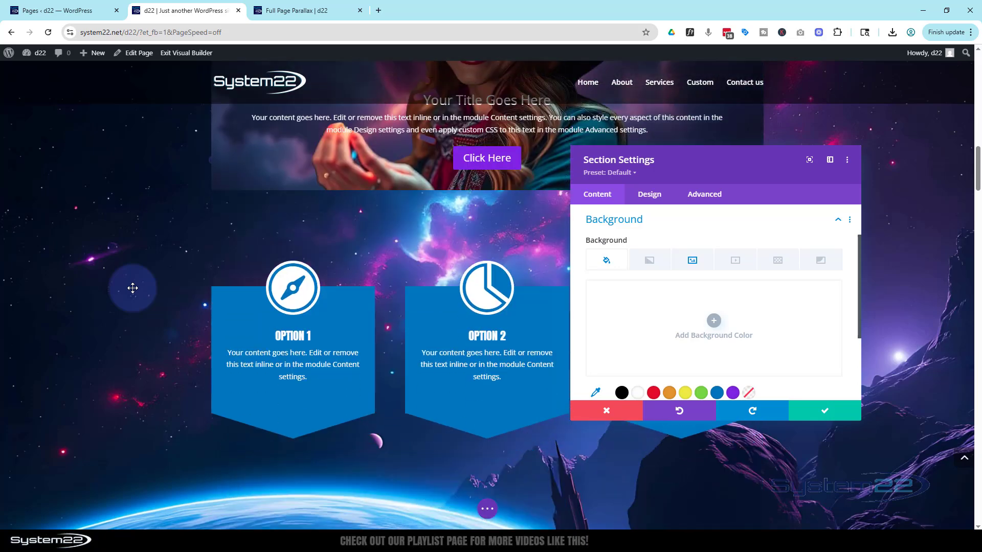
{"action": "scroll", "coordinate": [132, 288], "scroll_direction": "down", "scroll_amount": 5}
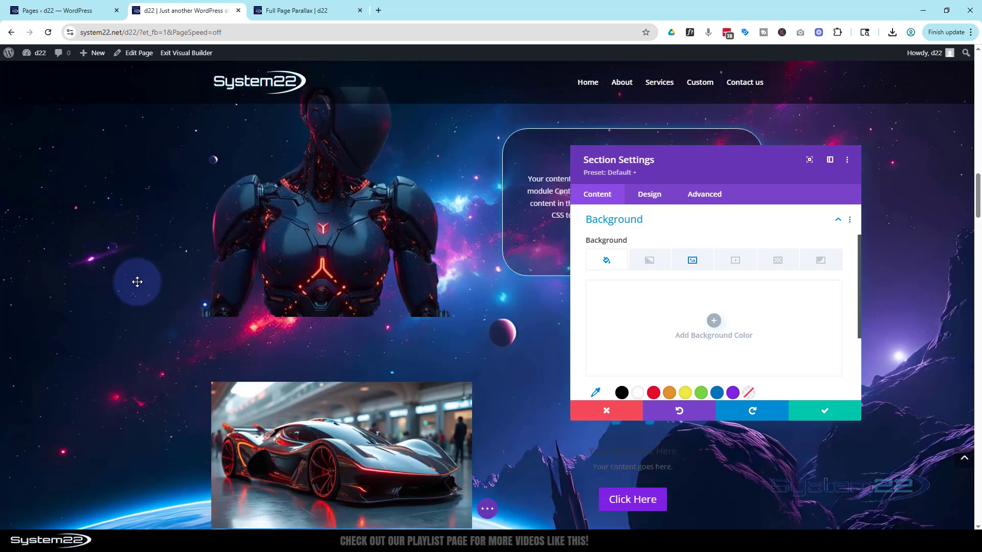
{"action": "scroll", "coordinate": [263, 278], "scroll_direction": "up", "scroll_amount": 4}
{"action": "scroll", "coordinate": [257, 280], "scroll_direction": "down", "scroll_amount": 4}
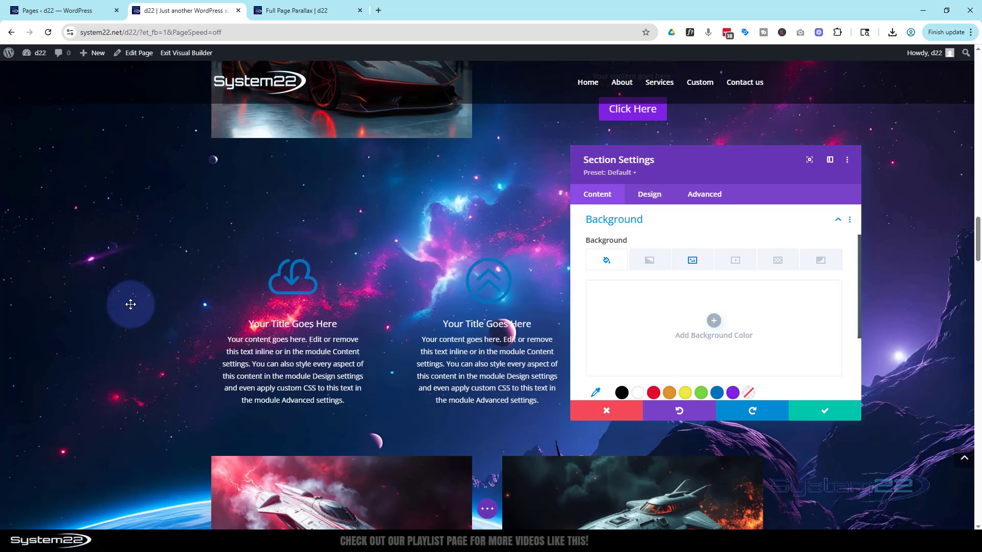
{"action": "scroll", "coordinate": [131, 304], "scroll_direction": "down", "scroll_amount": 3}
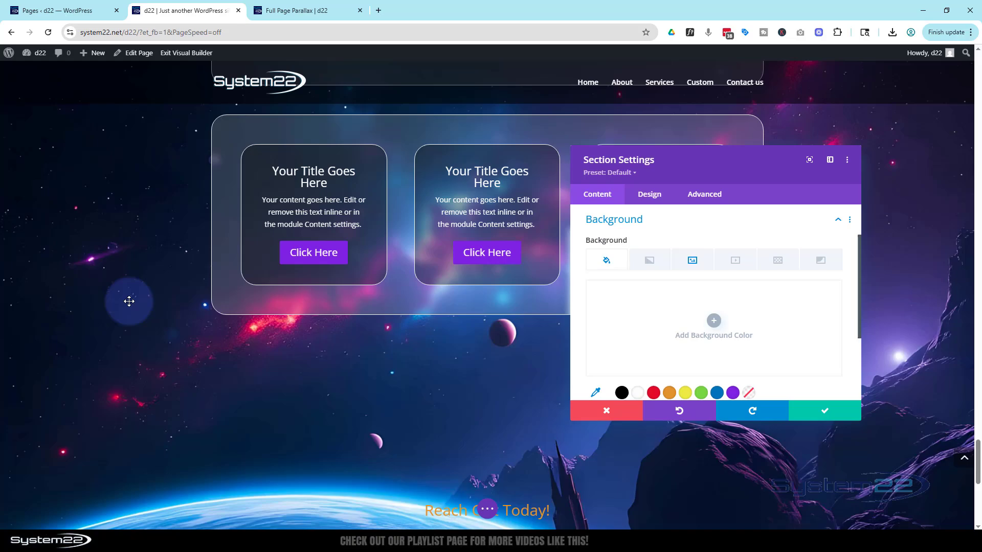
{"action": "scroll", "coordinate": [129, 302], "scroll_direction": "down", "scroll_amount": 7}
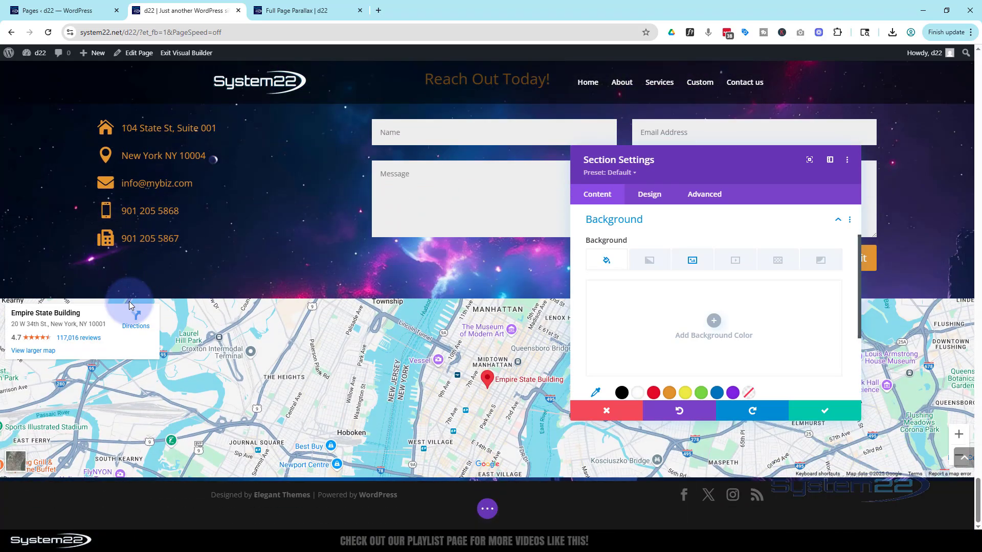
{"action": "scroll", "coordinate": [129, 302], "scroll_direction": "up", "scroll_amount": 8}
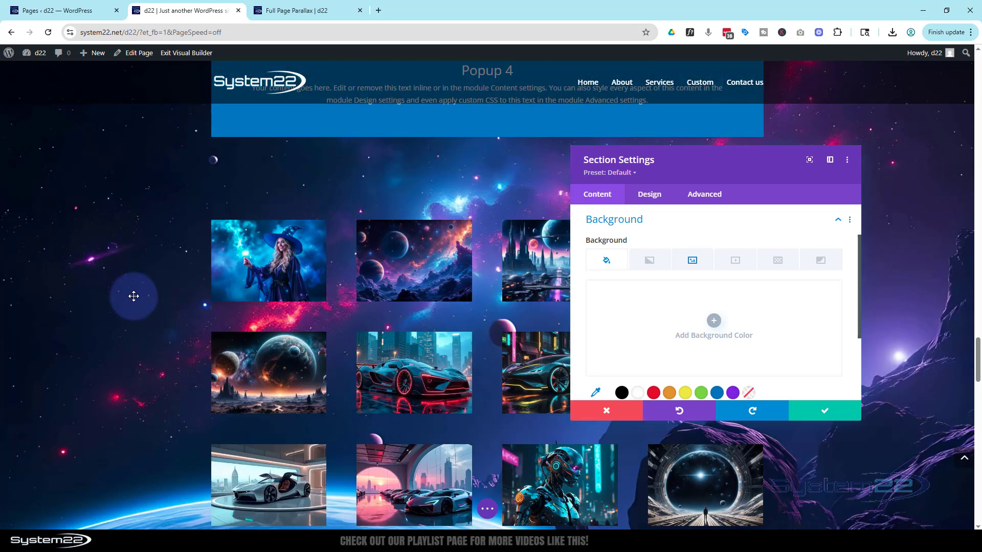
{"action": "scroll", "coordinate": [565, 331], "scroll_direction": "up", "scroll_amount": 5}
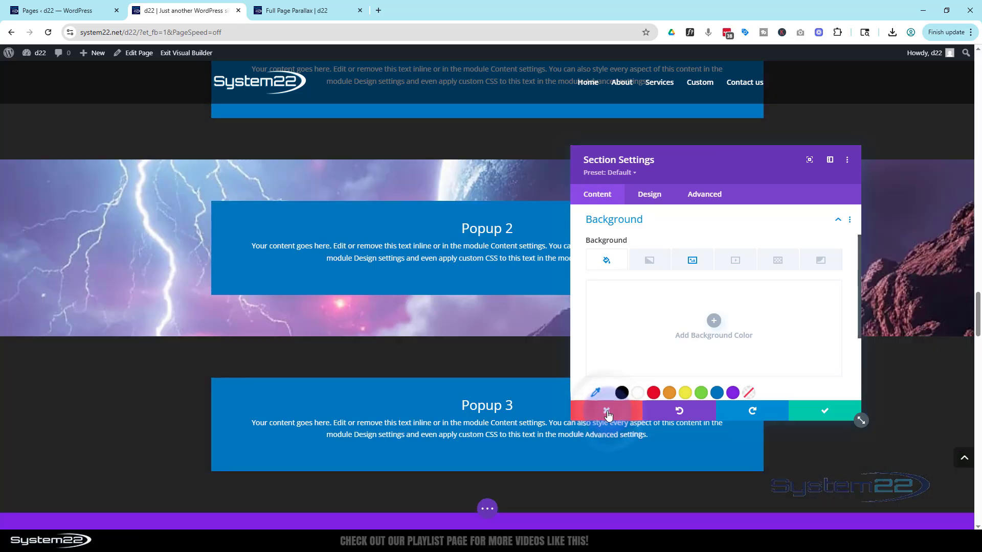
Discard the unsaved popup-section background edits and scroll back up to 3 Simple Hover Effects
{"action": "left_click", "coordinate": [607, 416]}
{"action": "scroll", "coordinate": [122, 355], "scroll_direction": "up", "scroll_amount": 7}
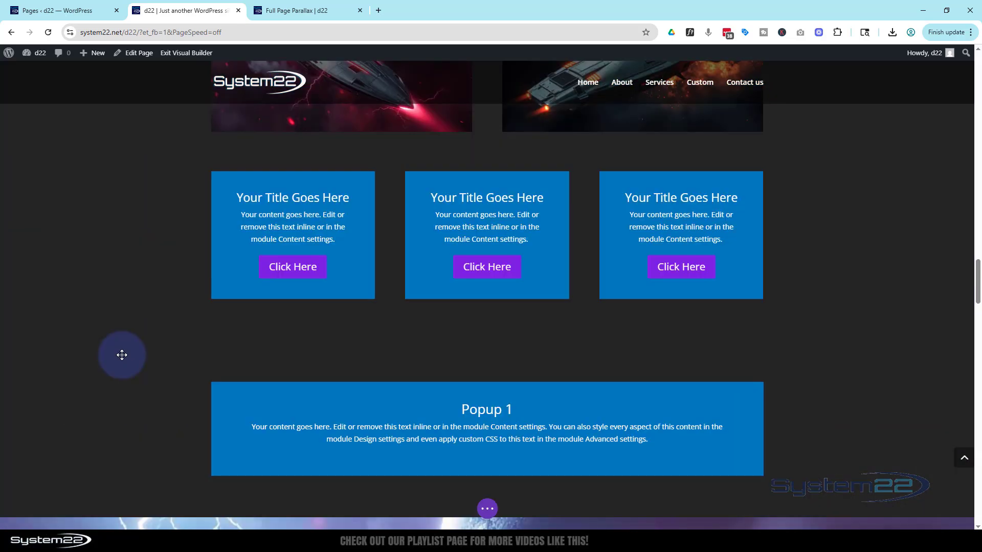
{"action": "scroll", "coordinate": [121, 355], "scroll_direction": "up", "scroll_amount": 16}
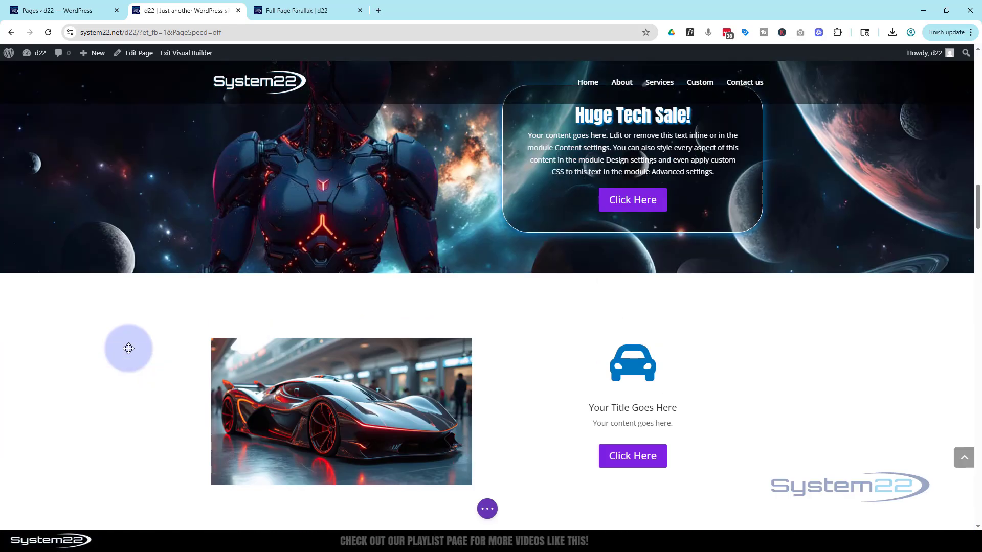
{"action": "scroll", "coordinate": [128, 348], "scroll_direction": "up", "scroll_amount": 15}
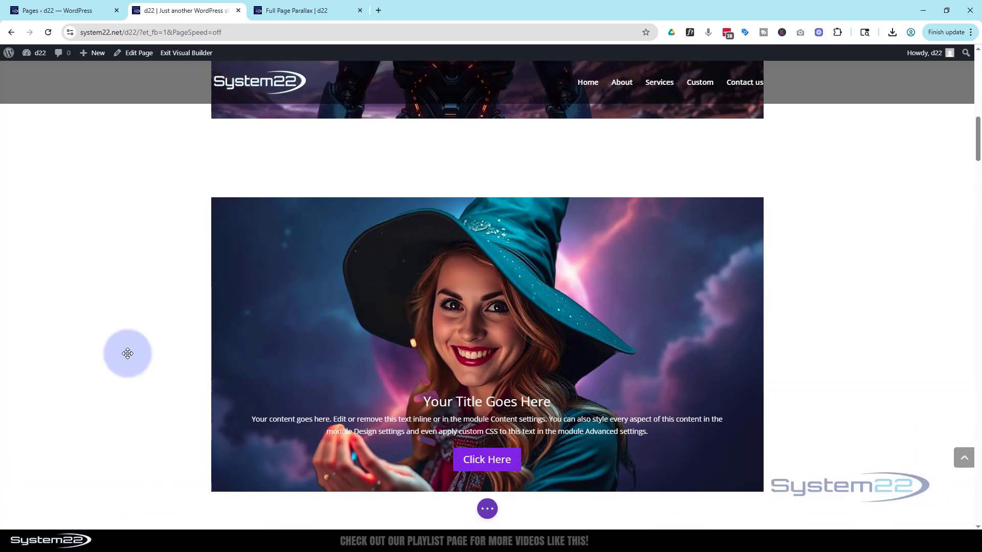
{"action": "scroll", "coordinate": [128, 354], "scroll_direction": "up", "scroll_amount": 12}
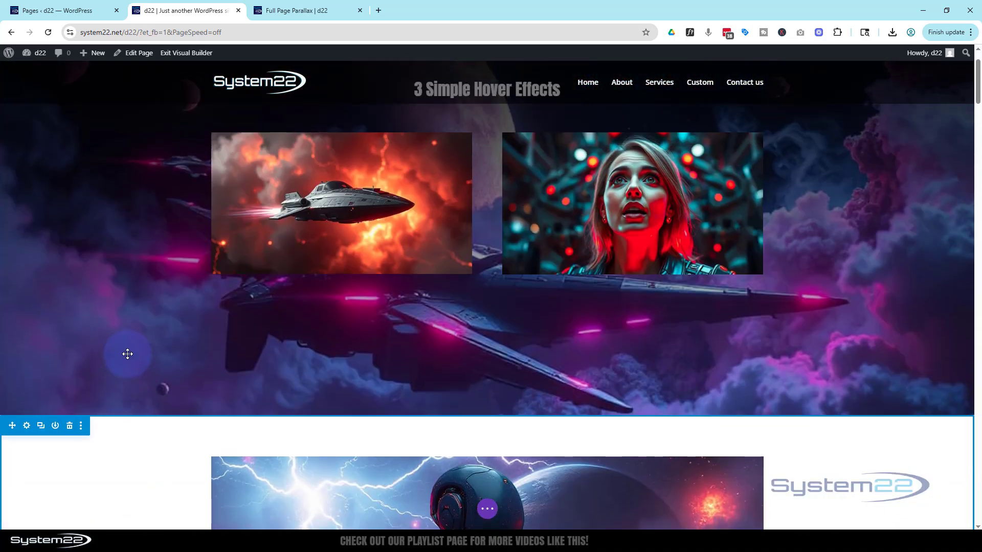
{"action": "scroll", "coordinate": [127, 354], "scroll_direction": "up", "scroll_amount": 1}
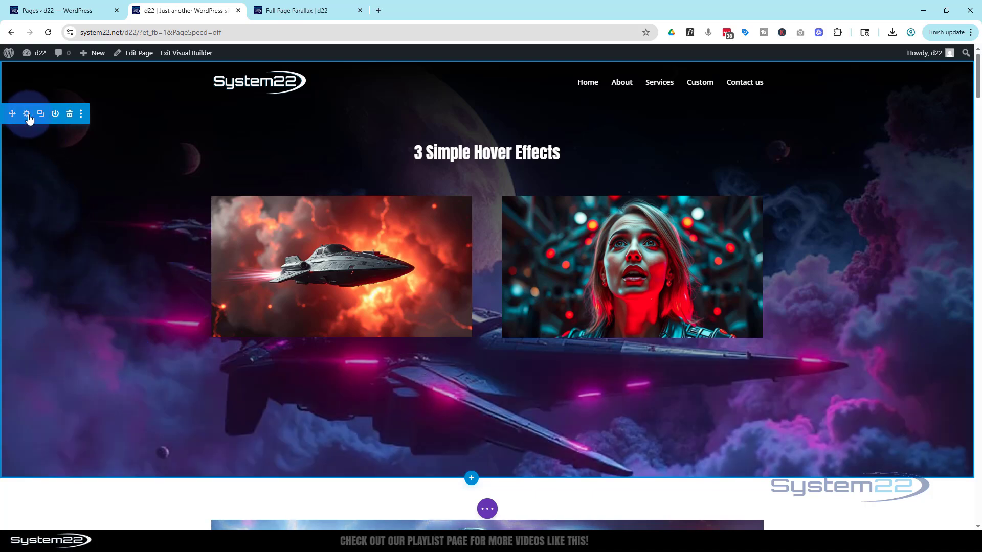
Delete the gradient background from the 3 Simple Hover Effects section's settings
{"action": "left_click", "coordinate": [27, 114]}
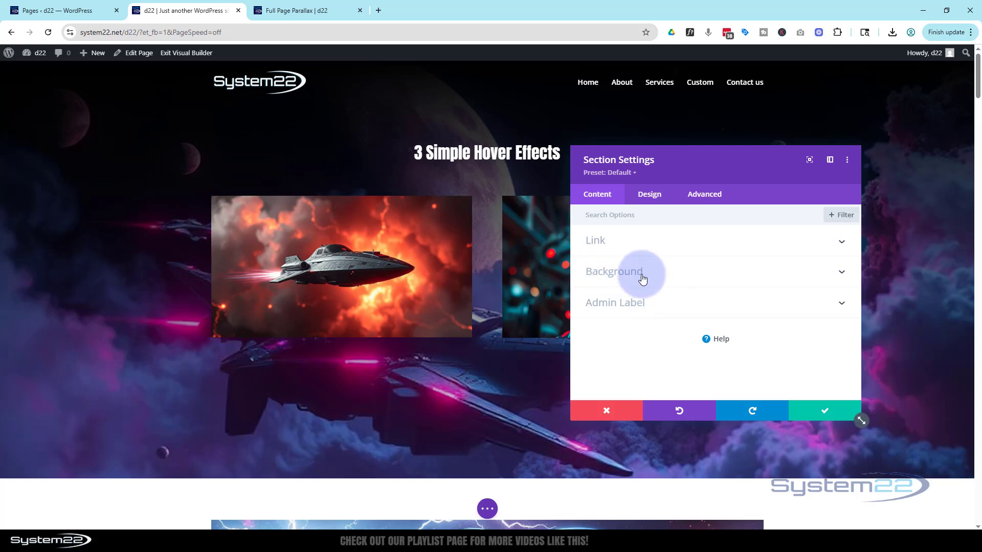
{"action": "left_click", "coordinate": [642, 278]}
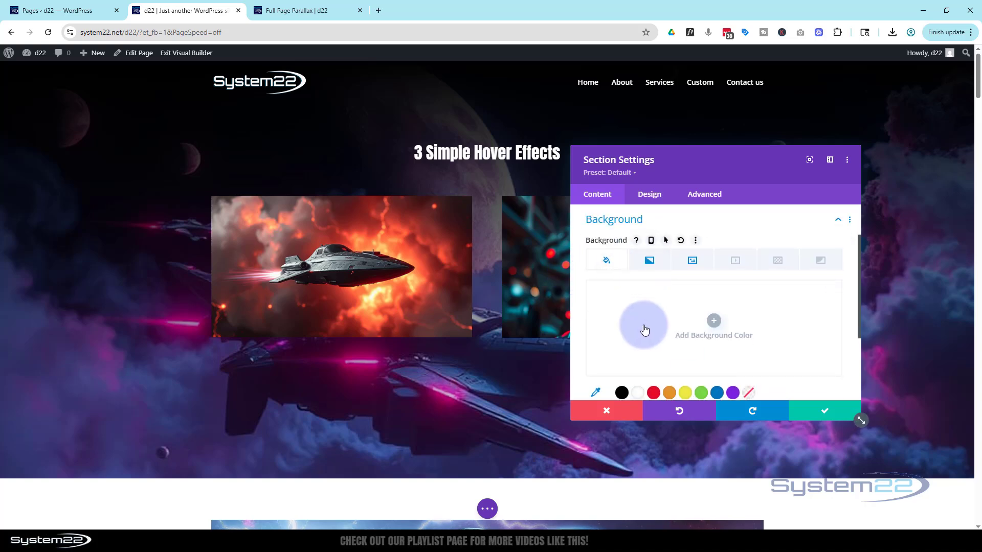
{"action": "left_click", "coordinate": [650, 263]}
{"action": "mouse_move", "coordinate": [785, 307]}
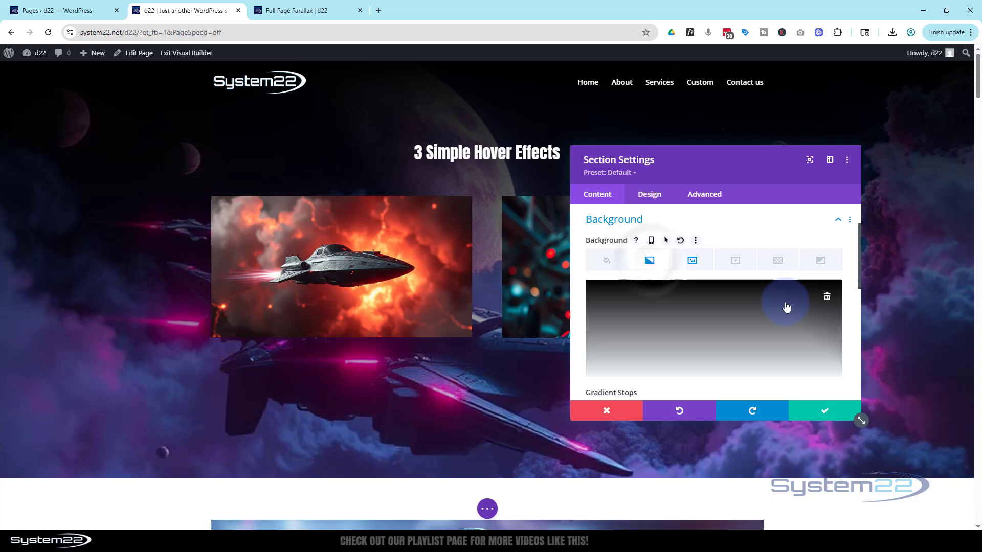
{"action": "left_click", "coordinate": [825, 298]}
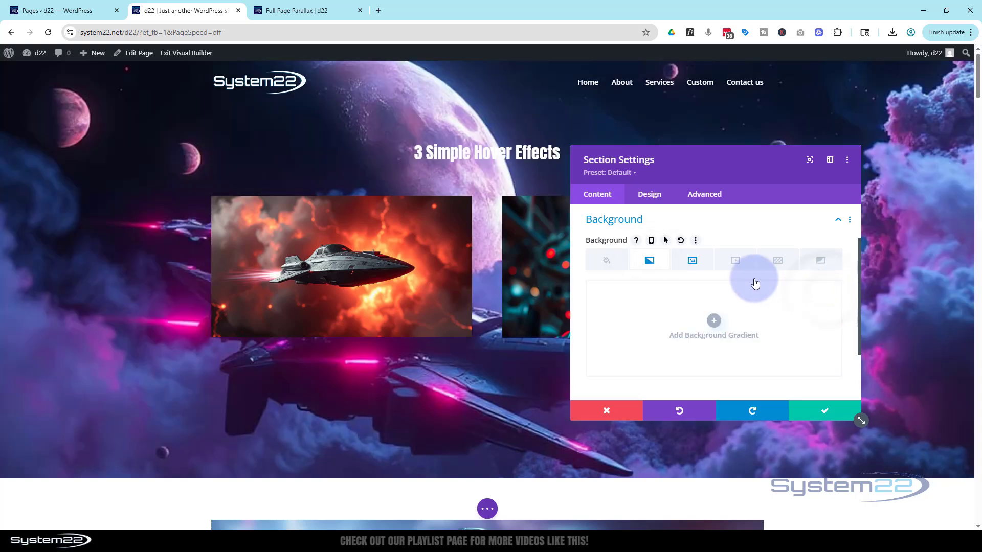
Set bg-planets from the Media Library as the section's background image
{"action": "left_click", "coordinate": [693, 261]}
{"action": "left_click", "coordinate": [735, 339]}
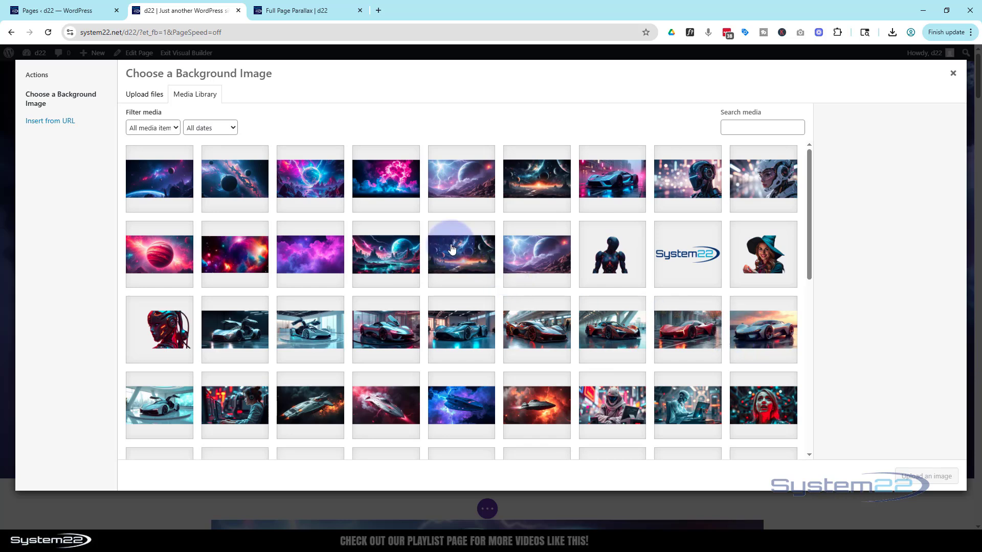
{"action": "left_click", "coordinate": [152, 183]}
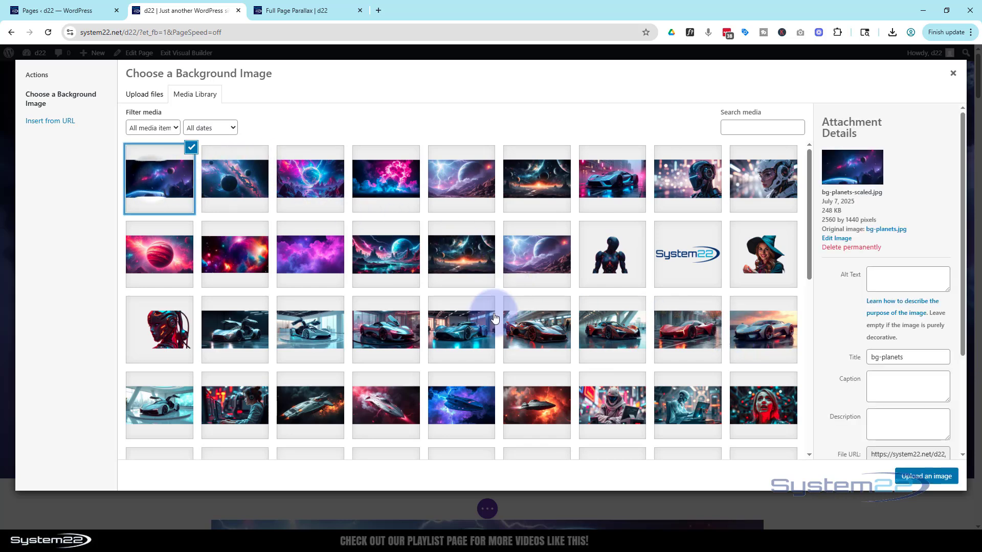
{"action": "left_click", "coordinate": [931, 481]}
Turn on the background parallax effect using the CSS parallax method
{"action": "scroll", "coordinate": [633, 307], "scroll_direction": "down", "scroll_amount": 2}
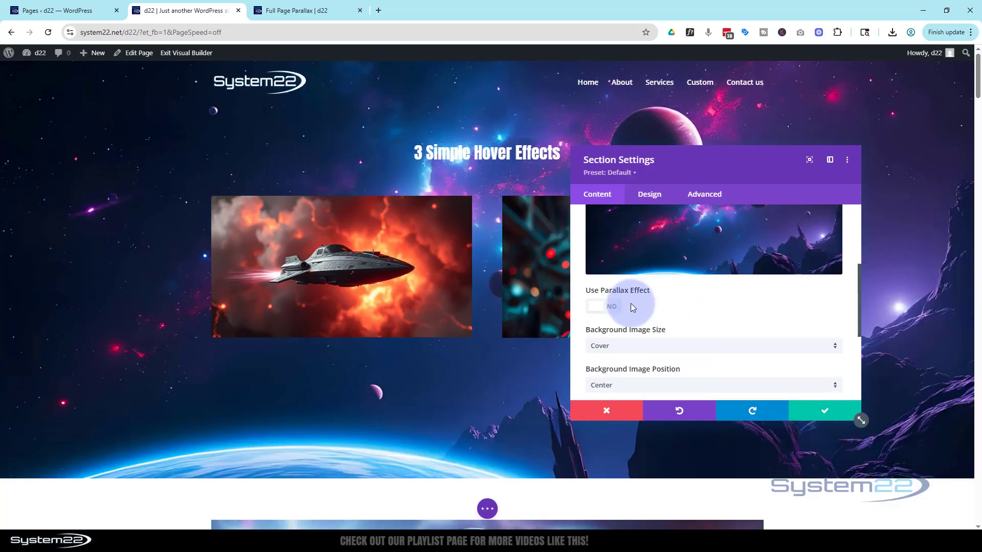
{"action": "left_click", "coordinate": [615, 309]}
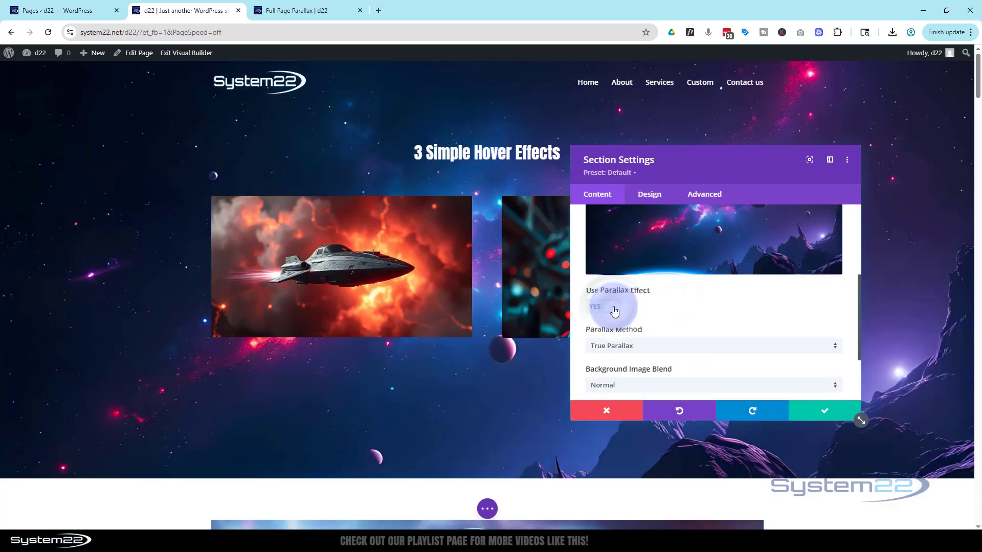
{"action": "left_click", "coordinate": [635, 347]}
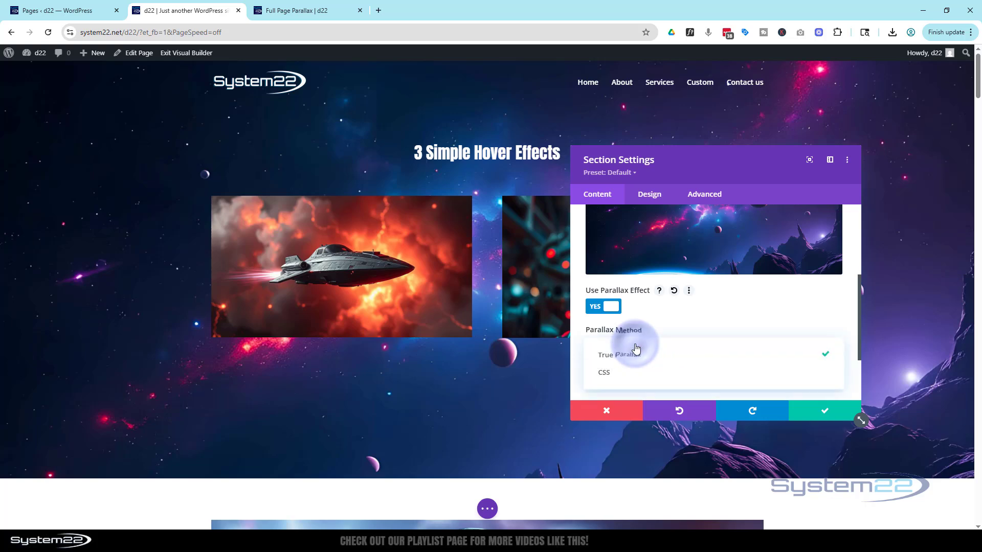
{"action": "left_click", "coordinate": [629, 377]}
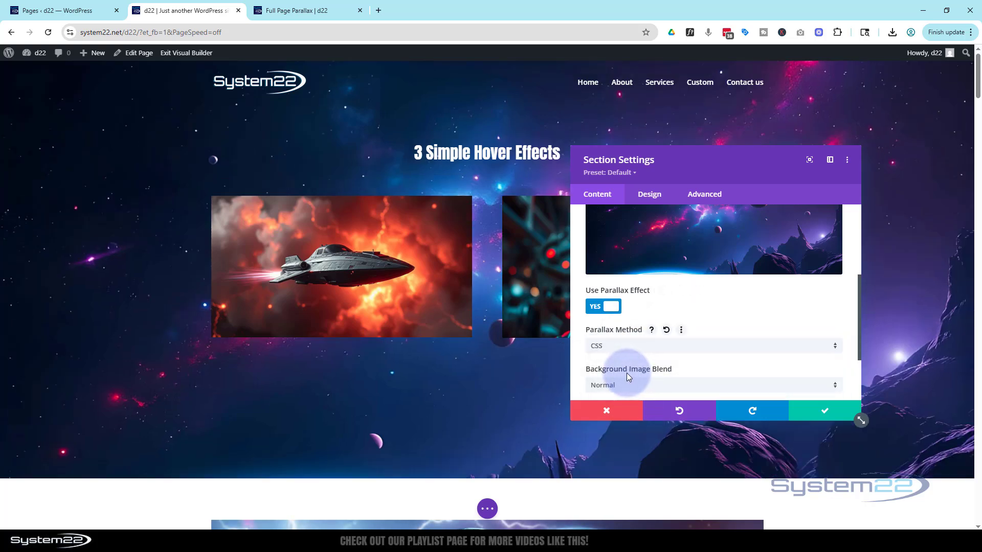
Copy the section's background and save the section settings
{"action": "scroll", "coordinate": [641, 384], "scroll_direction": "up", "scroll_amount": 2}
{"action": "scroll", "coordinate": [640, 384], "scroll_direction": "up", "scroll_amount": 2}
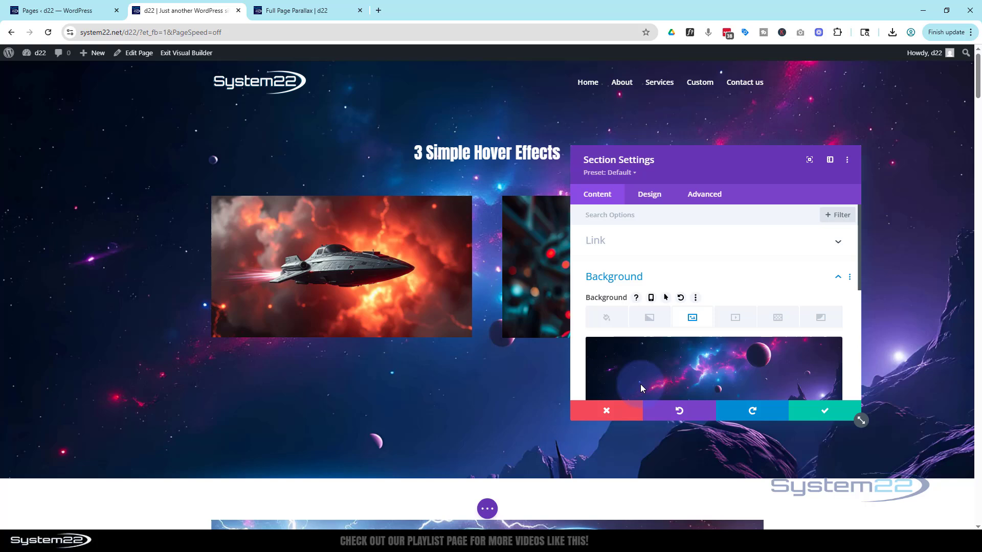
{"action": "right_click", "coordinate": [598, 282]}
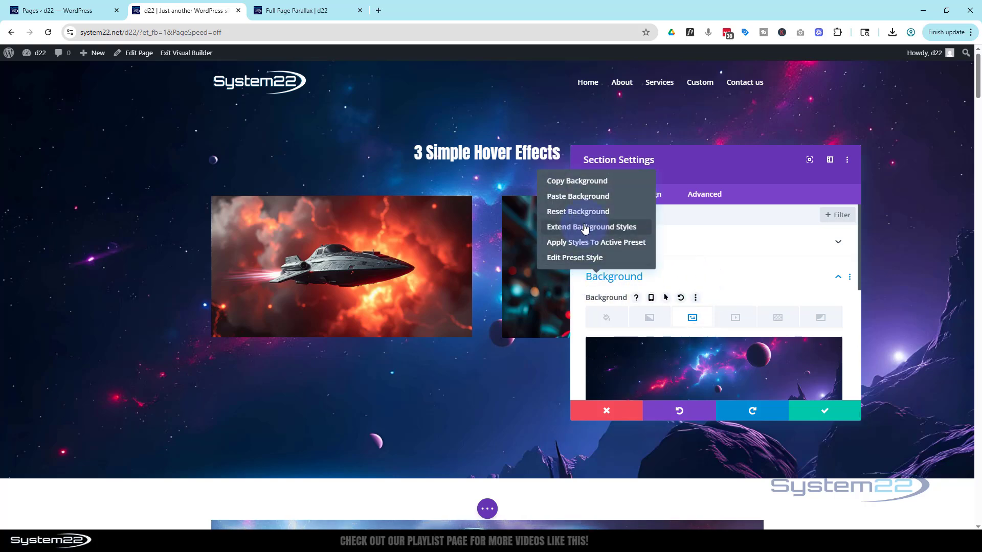
{"action": "left_click", "coordinate": [594, 182]}
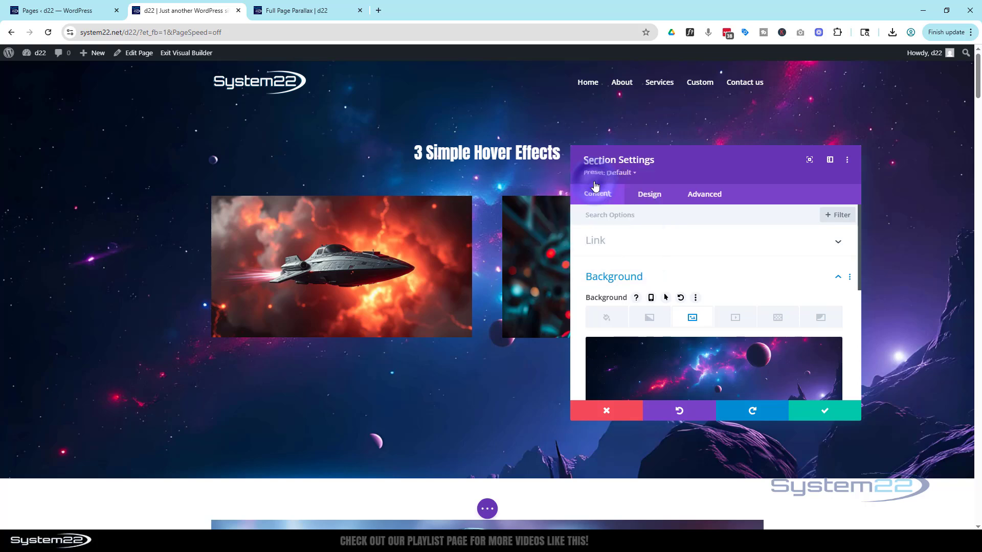
{"action": "left_click", "coordinate": [734, 289]}
{"action": "left_click", "coordinate": [837, 409]}
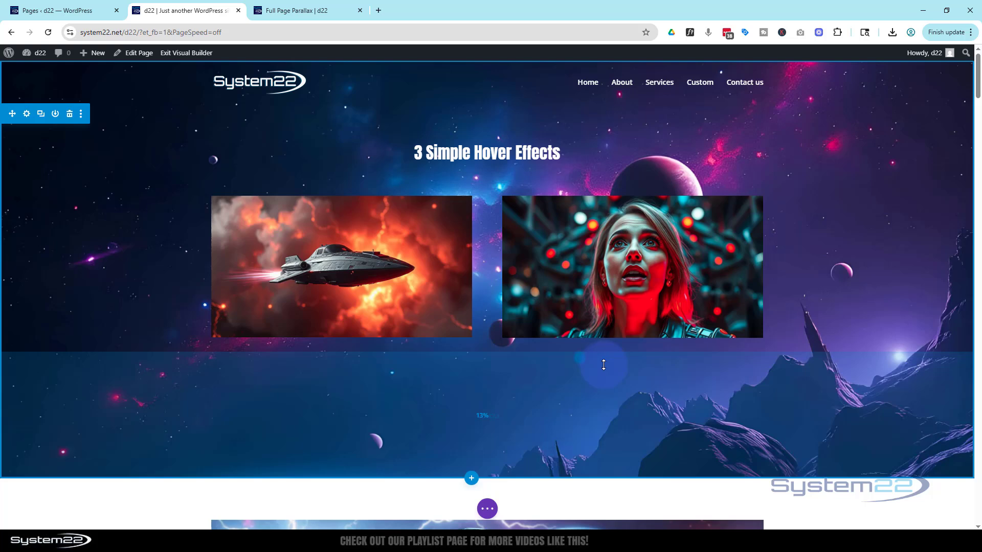
Paste the copied bg-planets parallax background into the robot section and save it
{"action": "scroll", "coordinate": [612, 361], "scroll_direction": "down", "scroll_amount": 2}
{"action": "scroll", "coordinate": [612, 361], "scroll_direction": "down", "scroll_amount": 1}
{"action": "scroll", "coordinate": [612, 360], "scroll_direction": "down", "scroll_amount": 4}
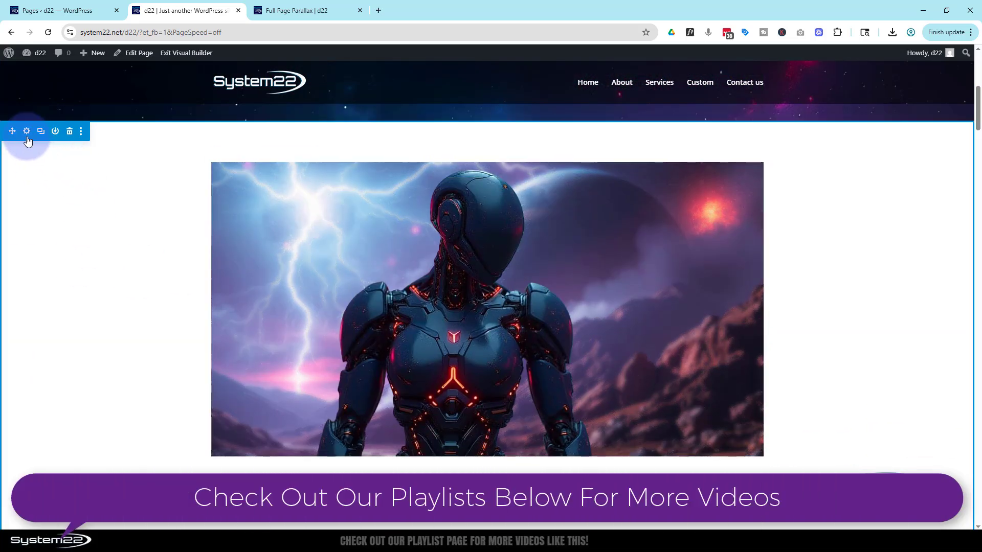
{"action": "left_click", "coordinate": [27, 136]}
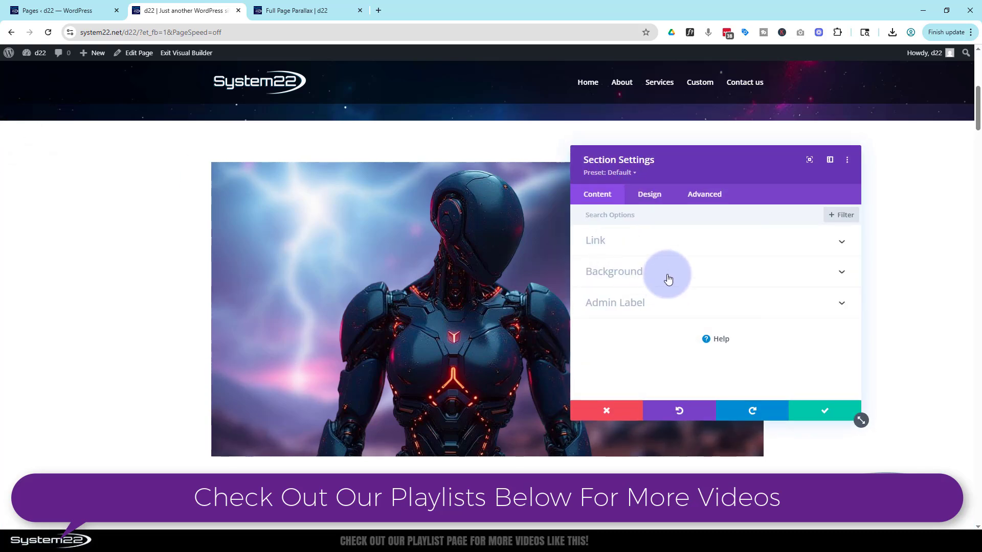
{"action": "left_click", "coordinate": [620, 274]}
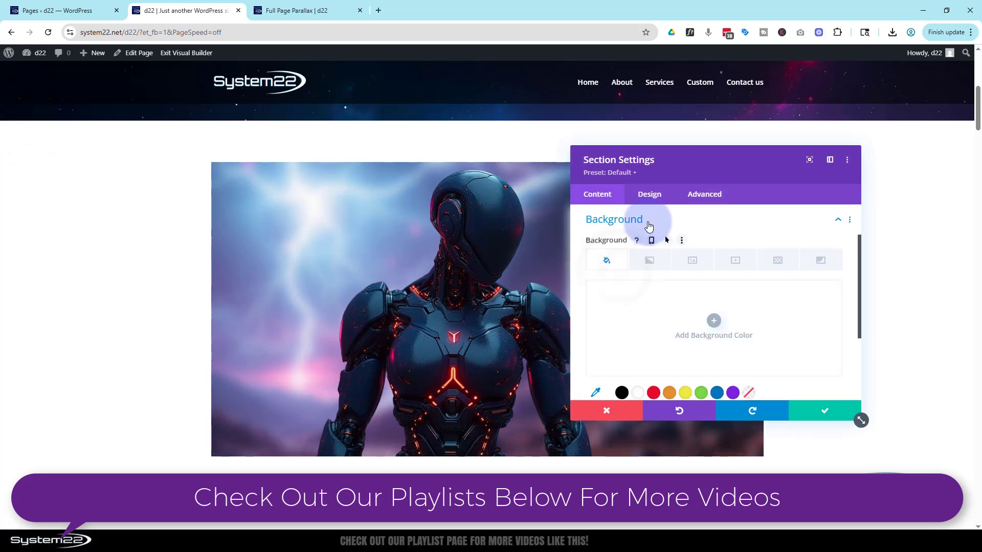
{"action": "right_click", "coordinate": [625, 221]}
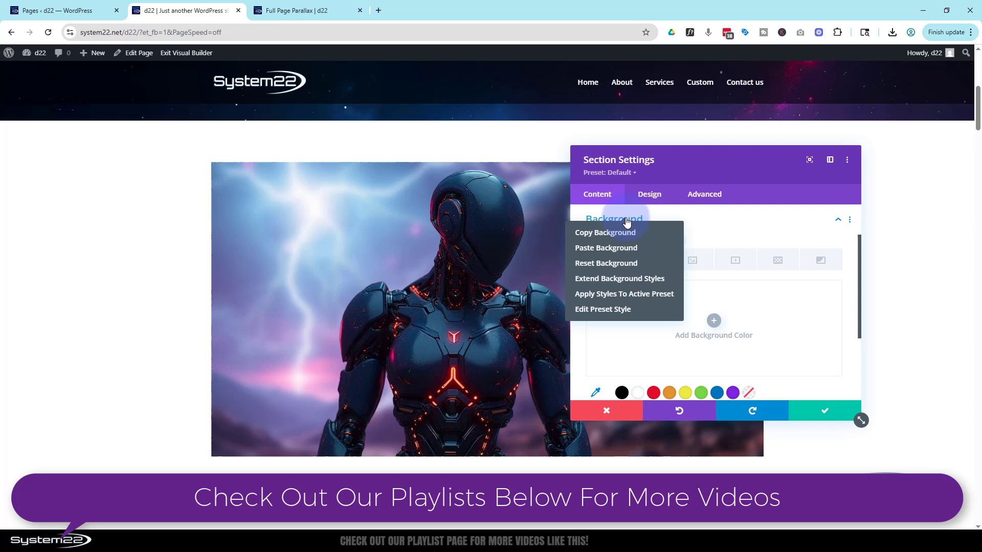
{"action": "left_click", "coordinate": [627, 250]}
{"action": "scroll", "coordinate": [233, 358], "scroll_direction": "down", "scroll_amount": 3}
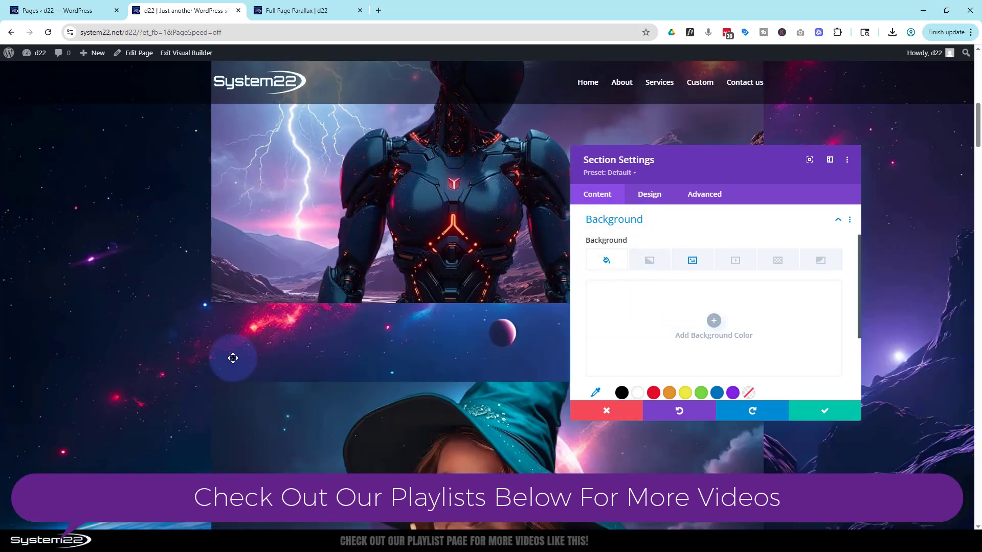
{"action": "scroll", "coordinate": [232, 358], "scroll_direction": "down", "scroll_amount": 4}
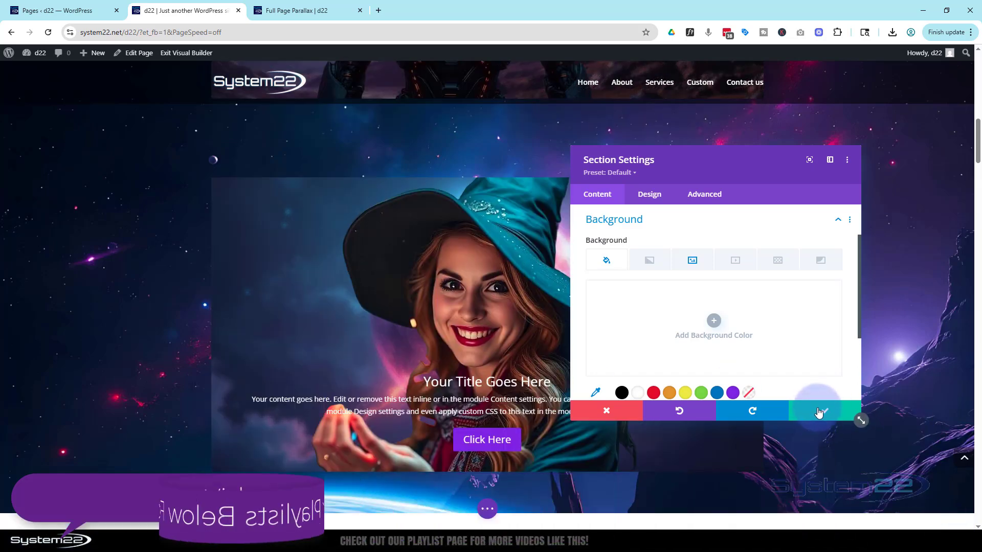
{"action": "left_click", "coordinate": [818, 412]}
{"action": "scroll", "coordinate": [128, 321], "scroll_direction": "down", "scroll_amount": 5}
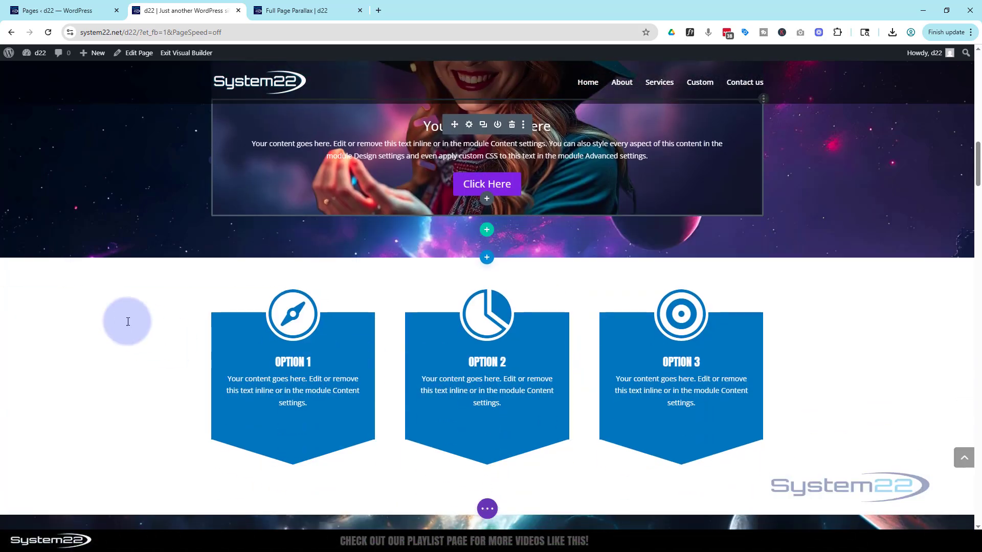
{"action": "scroll", "coordinate": [107, 358], "scroll_direction": "down", "scroll_amount": 4}
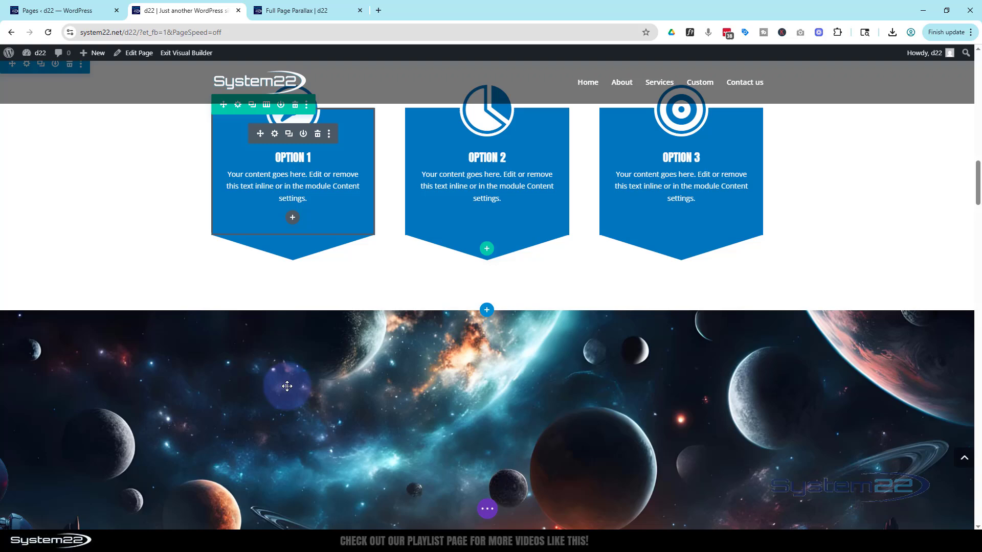
{"action": "scroll", "coordinate": [269, 372], "scroll_direction": "down", "scroll_amount": 2}
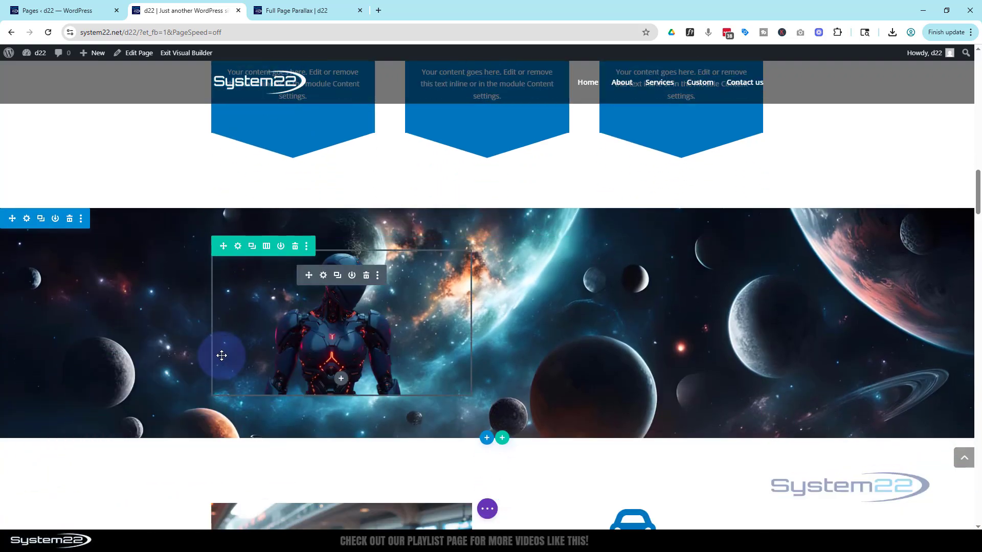
{"action": "scroll", "coordinate": [222, 355], "scroll_direction": "down", "scroll_amount": 1}
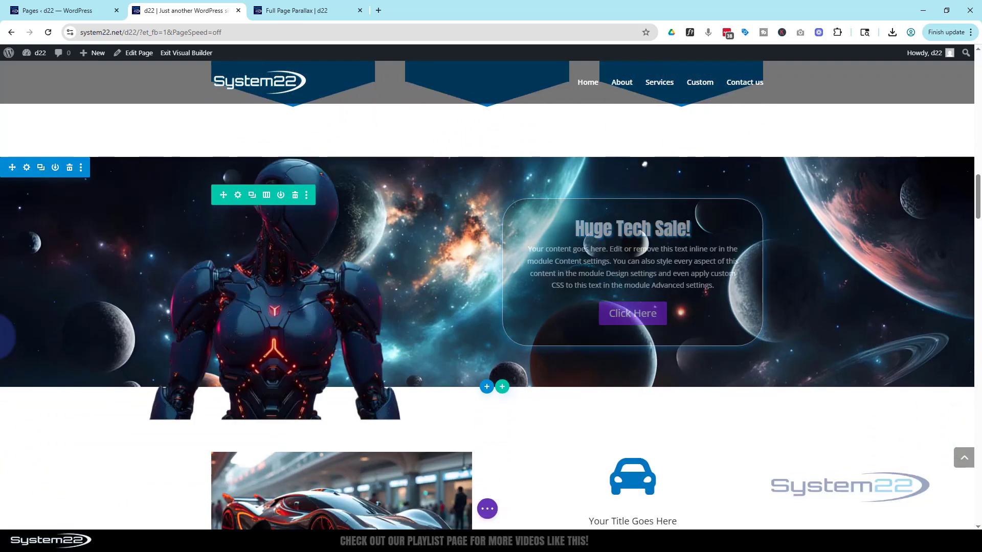
{"action": "scroll", "coordinate": [31, 430], "scroll_direction": "down", "scroll_amount": 3}
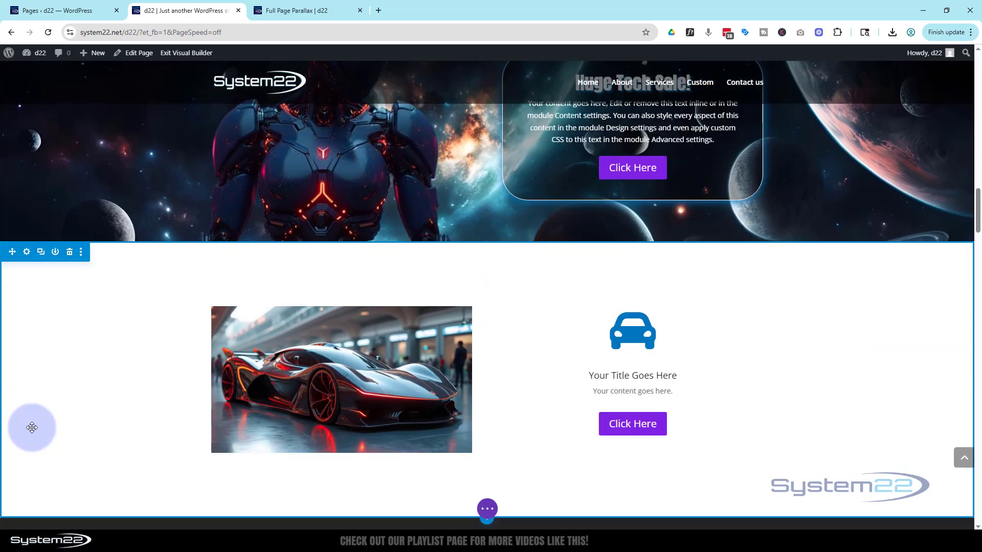
{"action": "scroll", "coordinate": [32, 428], "scroll_direction": "down", "scroll_amount": 2}
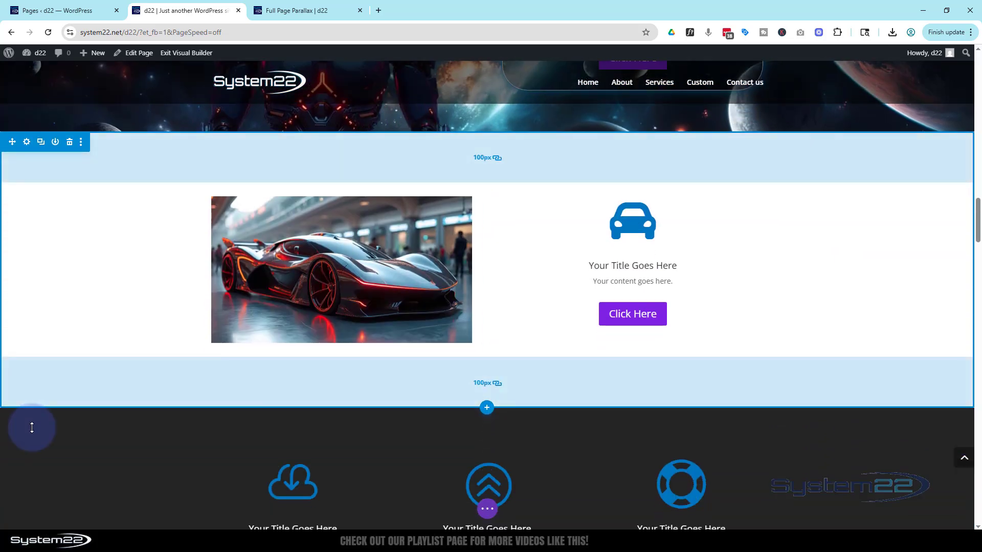
{"action": "scroll", "coordinate": [83, 373], "scroll_direction": "up", "scroll_amount": 1}
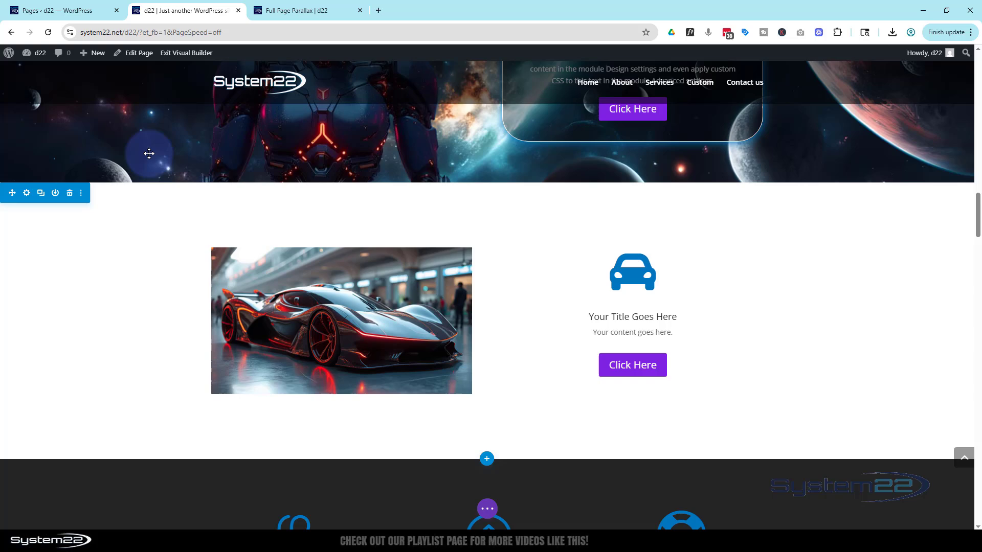
{"action": "left_click_drag", "start_coordinate": [149, 154], "coordinate": [41, 182]}
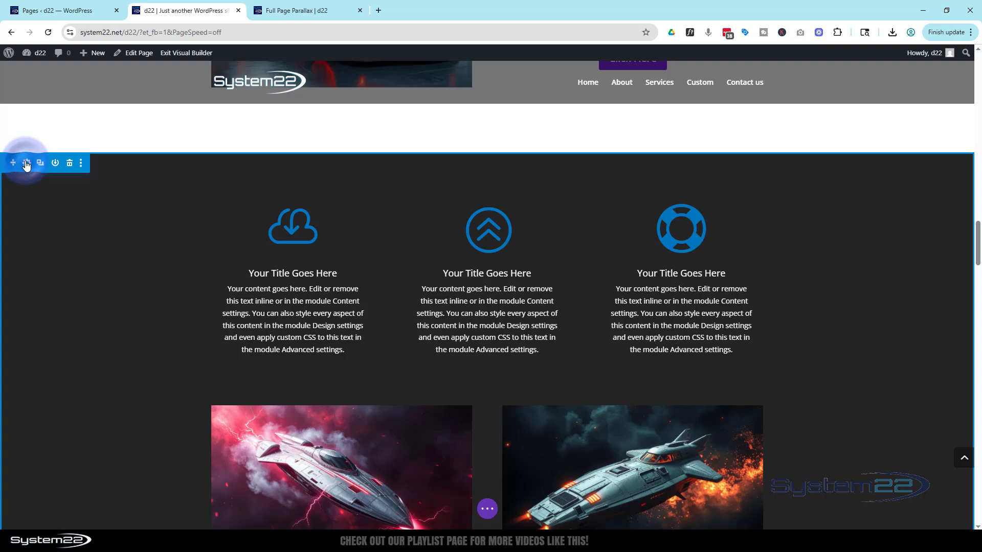
Paste the copied bg-planets background into the dark icon-card section and save it
{"action": "left_click", "coordinate": [27, 164]}
{"action": "left_click", "coordinate": [619, 276]}
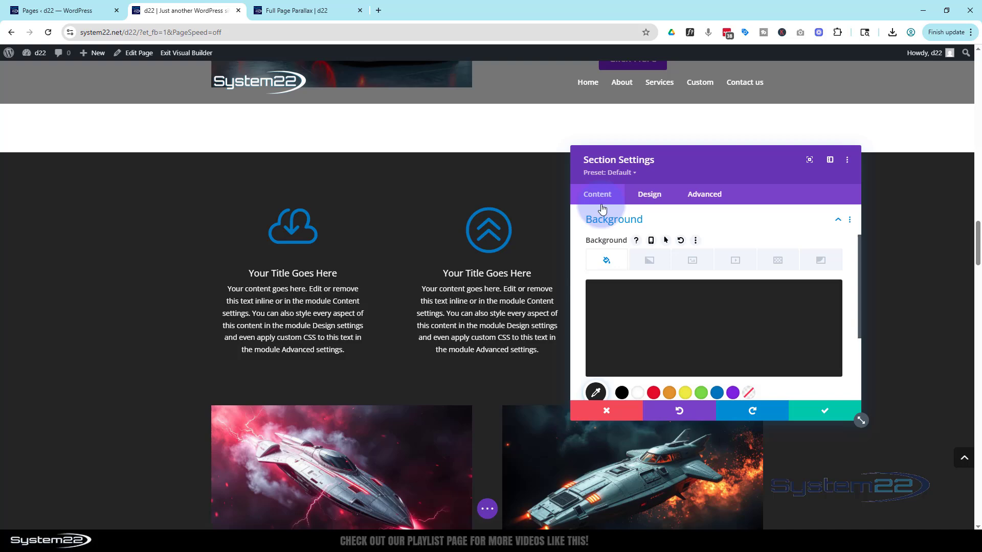
{"action": "right_click", "coordinate": [609, 225]}
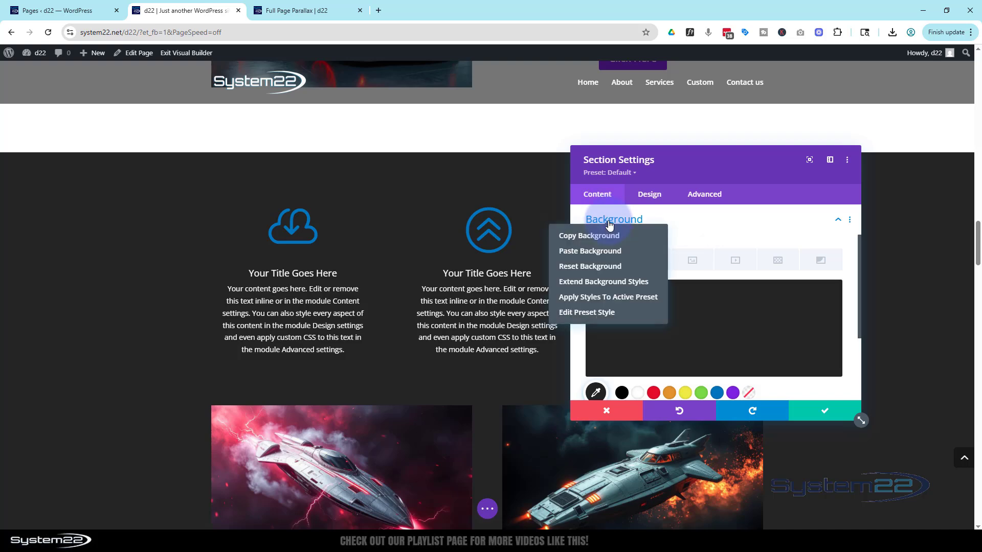
{"action": "left_click", "coordinate": [600, 252]}
{"action": "scroll", "coordinate": [104, 341], "scroll_direction": "down", "scroll_amount": 7}
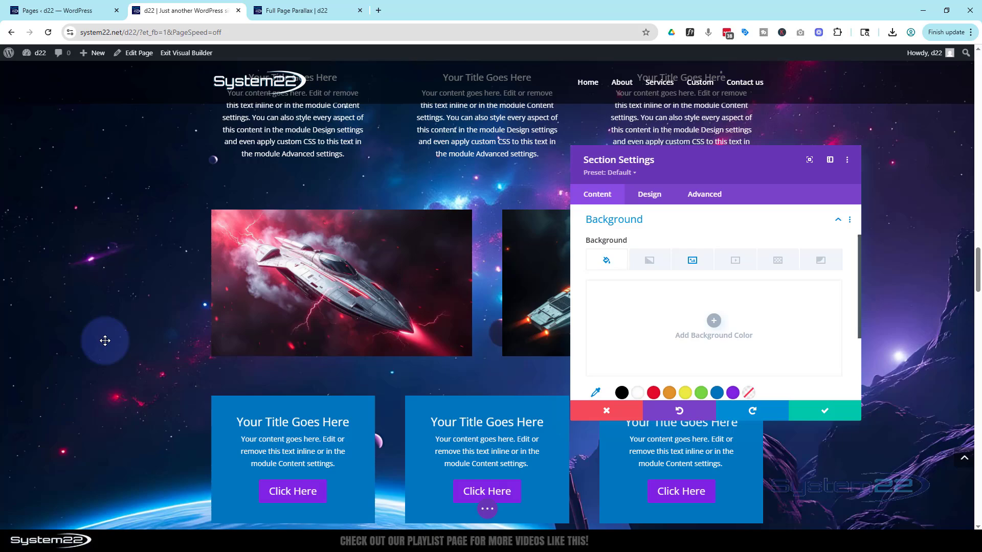
{"action": "scroll", "coordinate": [104, 340], "scroll_direction": "down", "scroll_amount": 10}
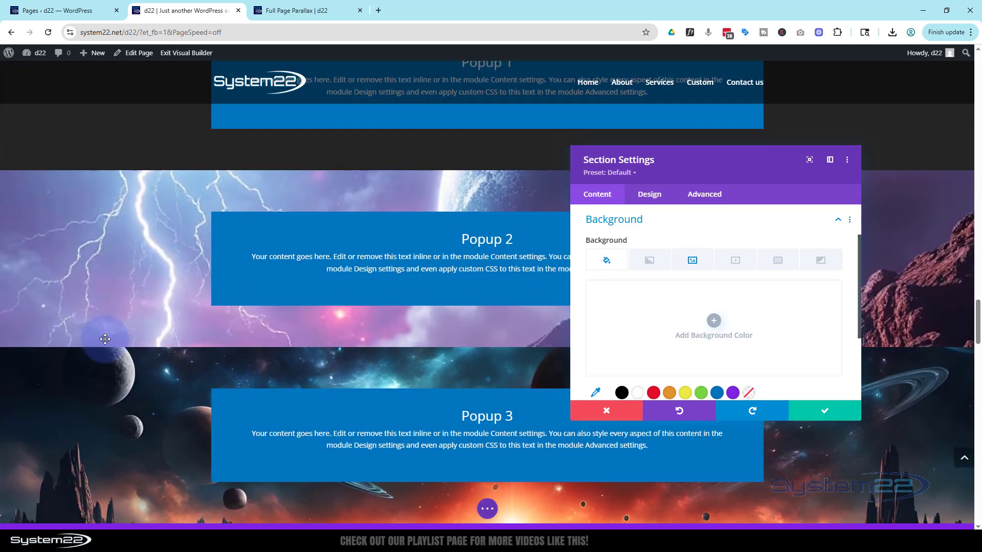
{"action": "scroll", "coordinate": [105, 339], "scroll_direction": "up", "scroll_amount": 15}
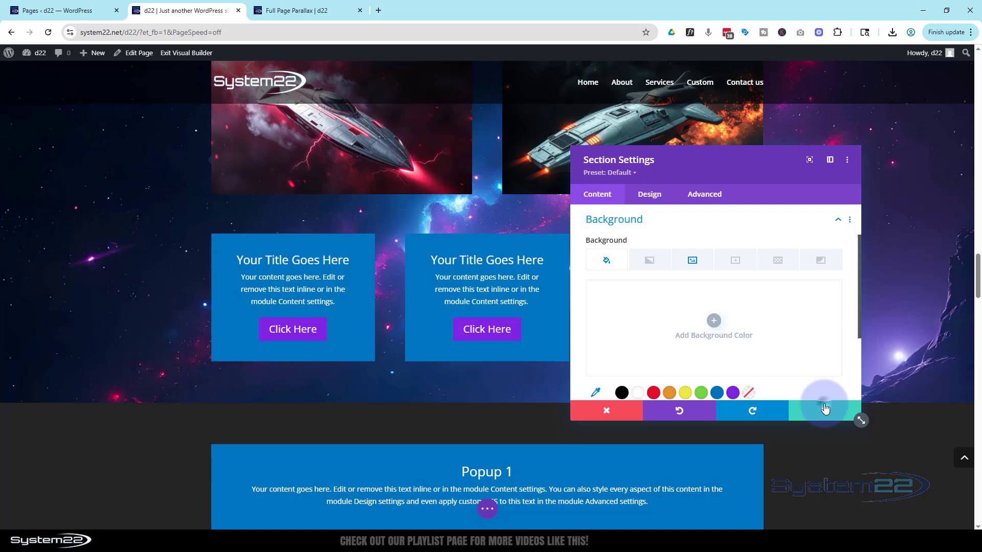
{"action": "left_click", "coordinate": [825, 408]}
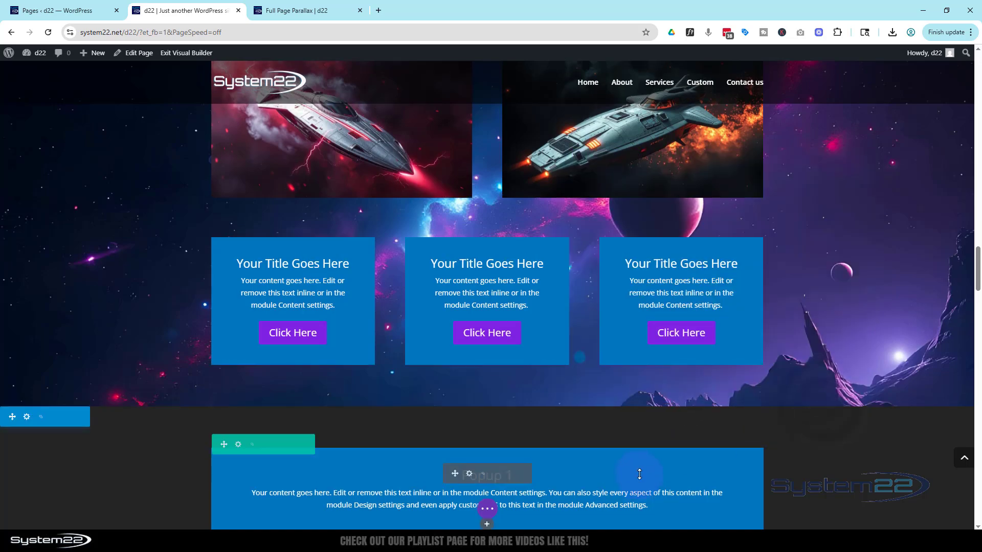
{"action": "scroll", "coordinate": [639, 468], "scroll_direction": "up", "scroll_amount": 8}
{"action": "scroll", "coordinate": [642, 465], "scroll_direction": "up", "scroll_amount": 3}
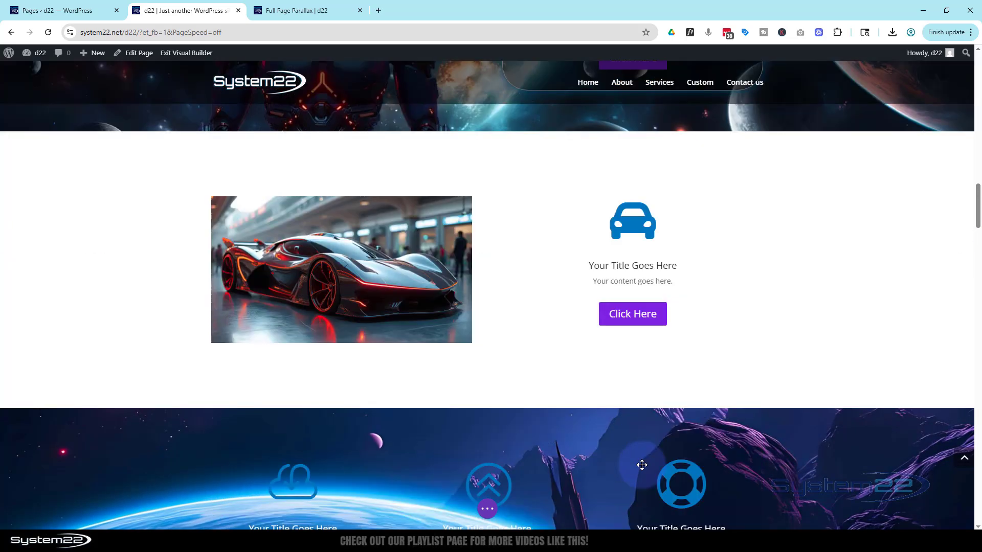
{"action": "scroll", "coordinate": [642, 465], "scroll_direction": "up", "scroll_amount": 10}
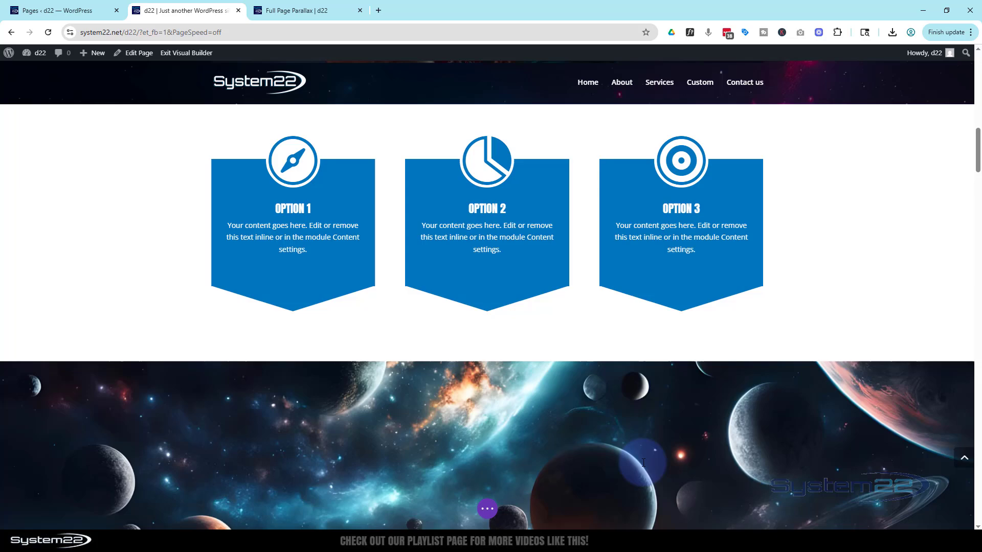
{"action": "scroll", "coordinate": [643, 463], "scroll_direction": "up", "scroll_amount": 15}
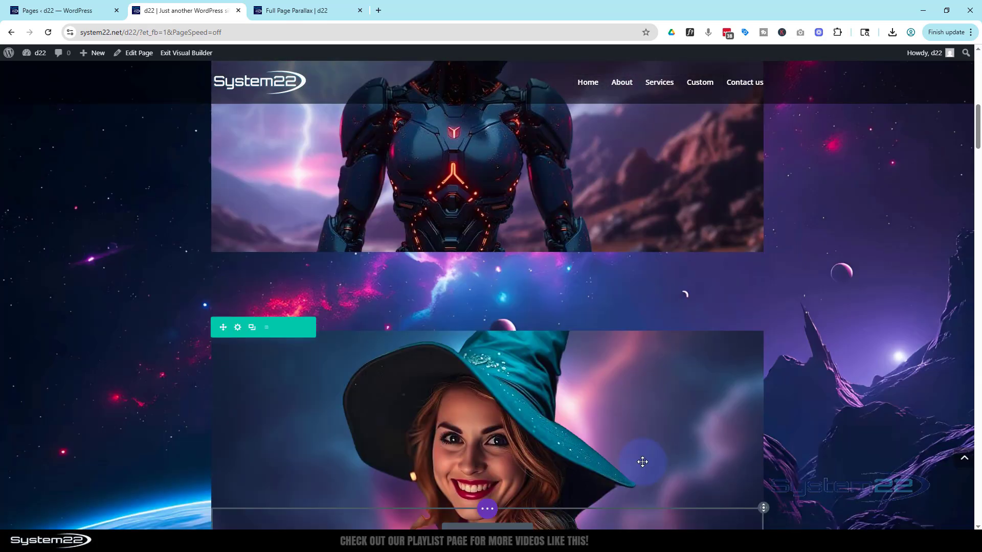
{"action": "scroll", "coordinate": [642, 462], "scroll_direction": "up", "scroll_amount": 12}
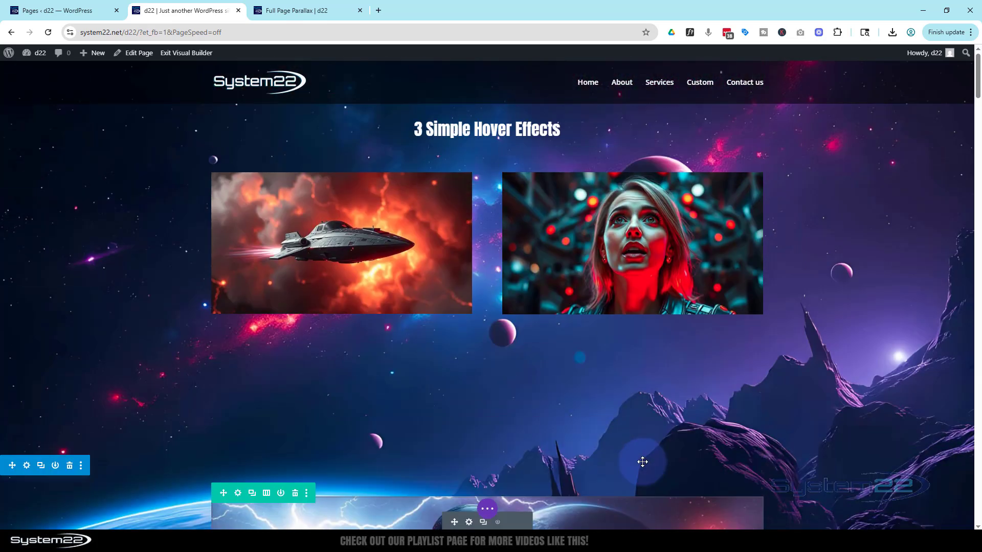
{"action": "scroll", "coordinate": [511, 445], "scroll_direction": "down", "scroll_amount": 3}
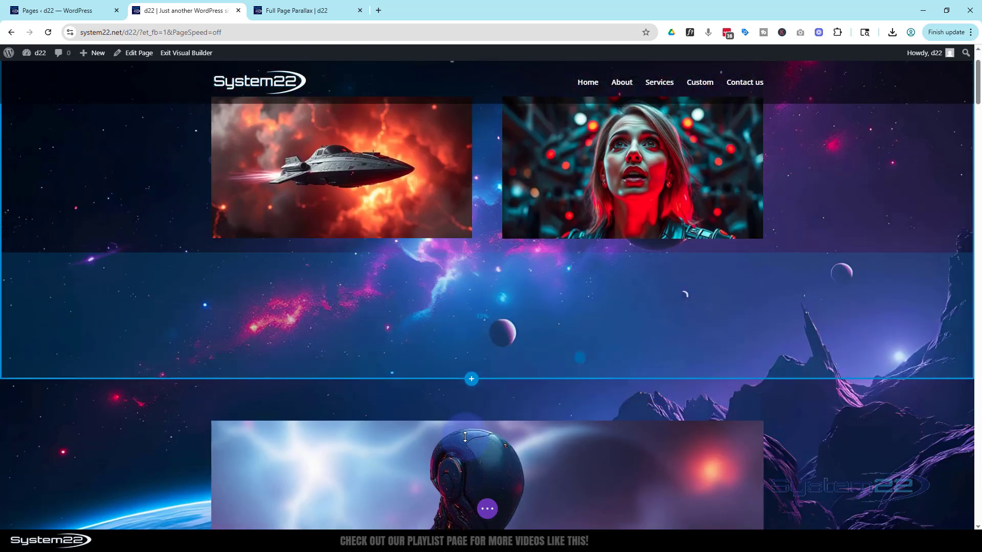
{"action": "scroll", "coordinate": [464, 436], "scroll_direction": "up", "scroll_amount": 2}
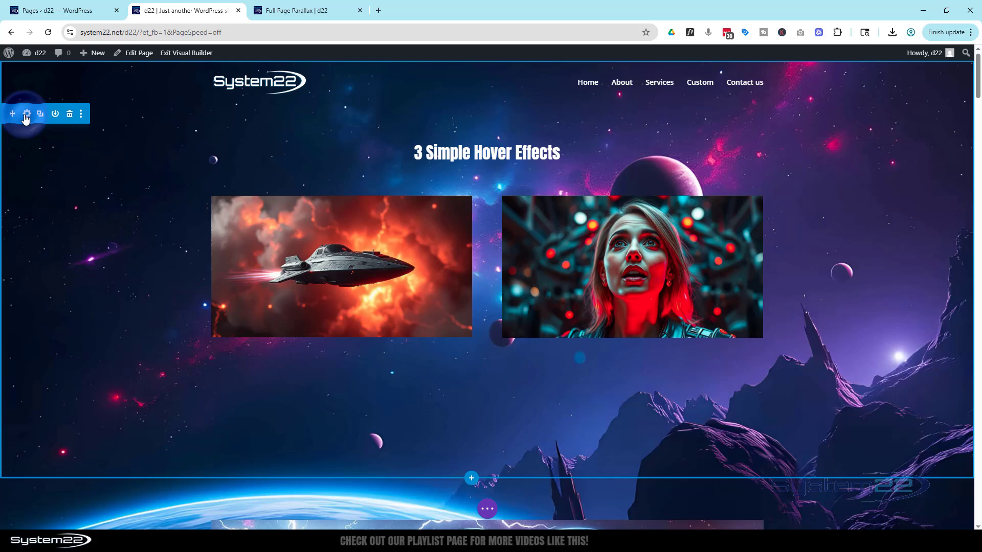
Extend the 3 Simple Hover Effects section's background styles to all sections and save
{"action": "left_click", "coordinate": [26, 118]}
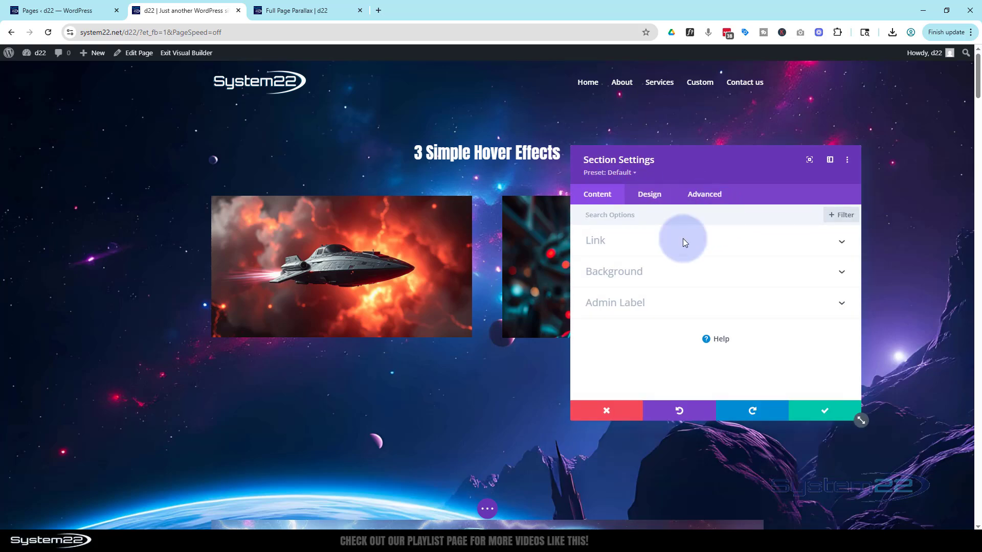
{"action": "left_click", "coordinate": [639, 274]}
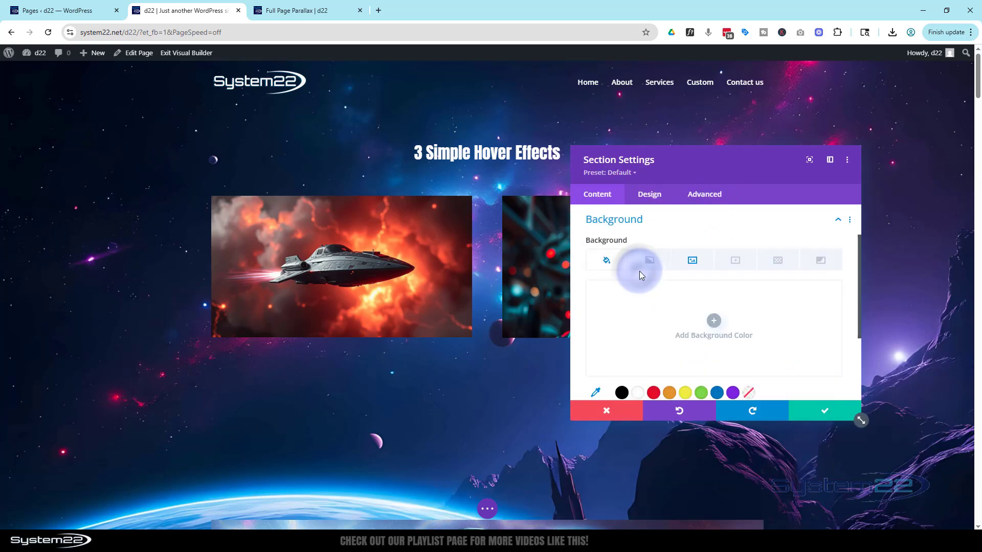
{"action": "right_click", "coordinate": [616, 224]}
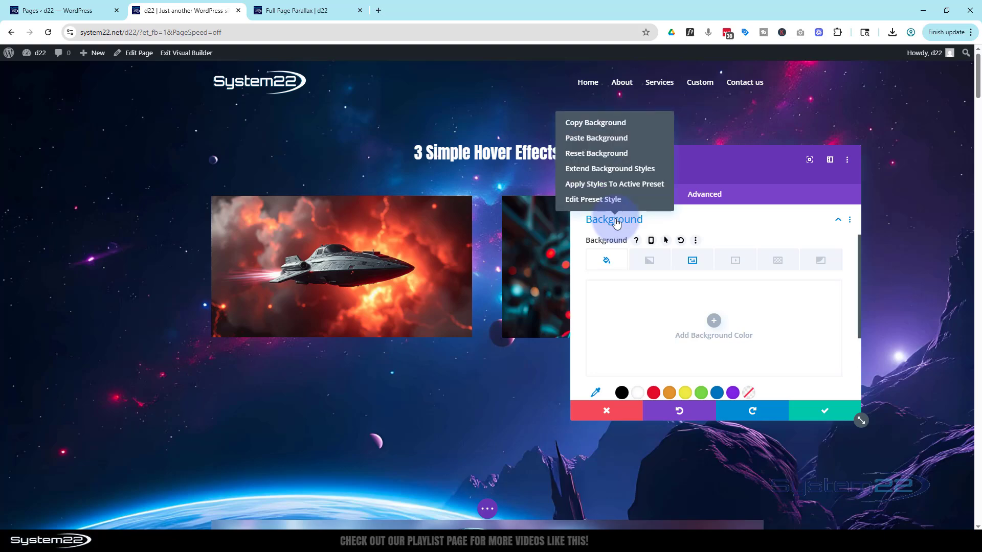
{"action": "left_click", "coordinate": [569, 173]}
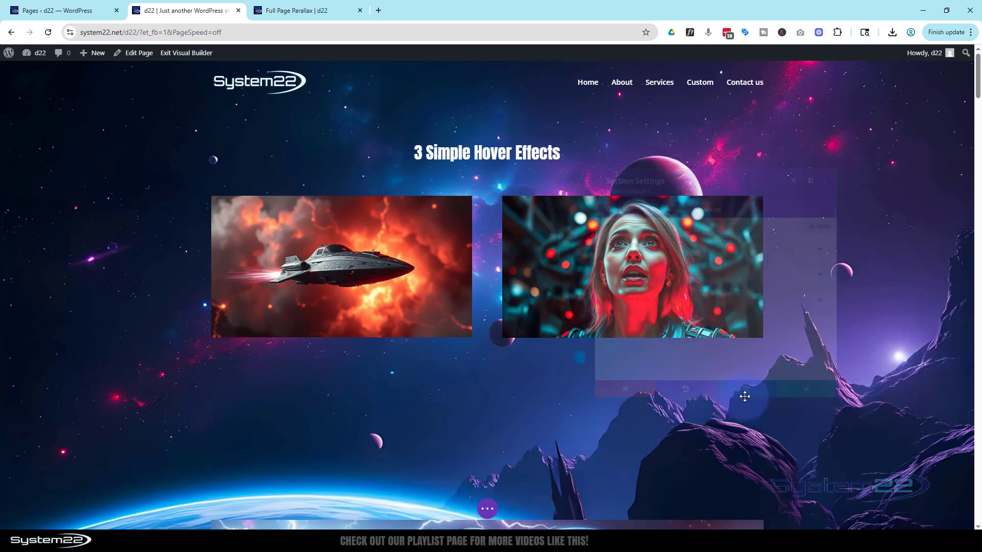
{"action": "left_click", "coordinate": [825, 415]}
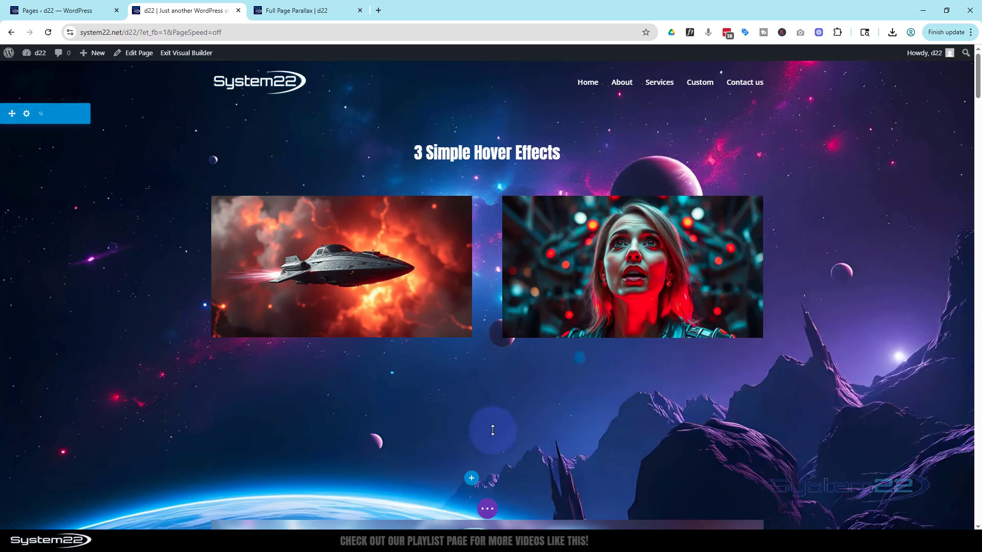
{"action": "scroll", "coordinate": [491, 429], "scroll_direction": "down", "scroll_amount": 5}
{"action": "scroll", "coordinate": [494, 428], "scroll_direction": "down", "scroll_amount": 2}
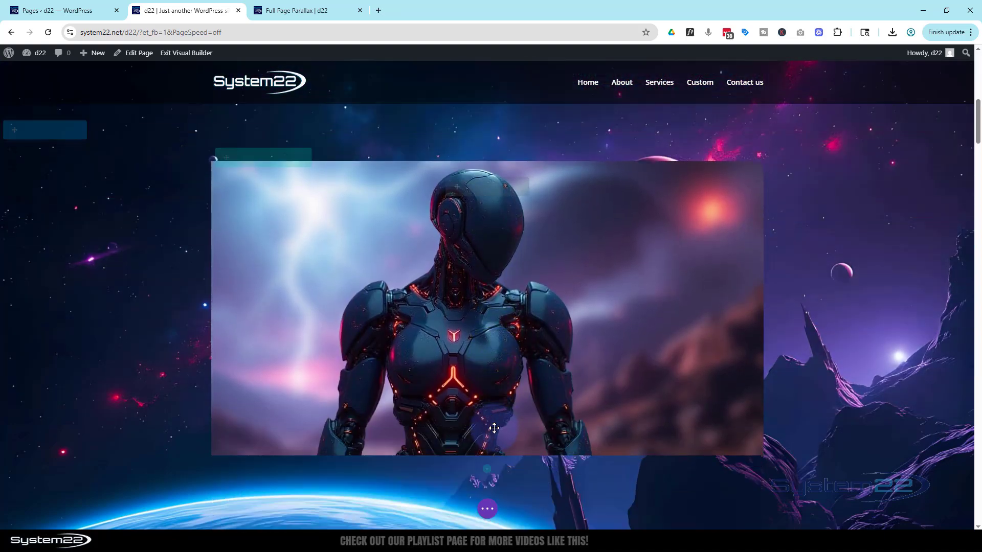
{"action": "scroll", "coordinate": [494, 428], "scroll_direction": "down", "scroll_amount": 5}
{"action": "scroll", "coordinate": [494, 428], "scroll_direction": "down", "scroll_amount": 8}
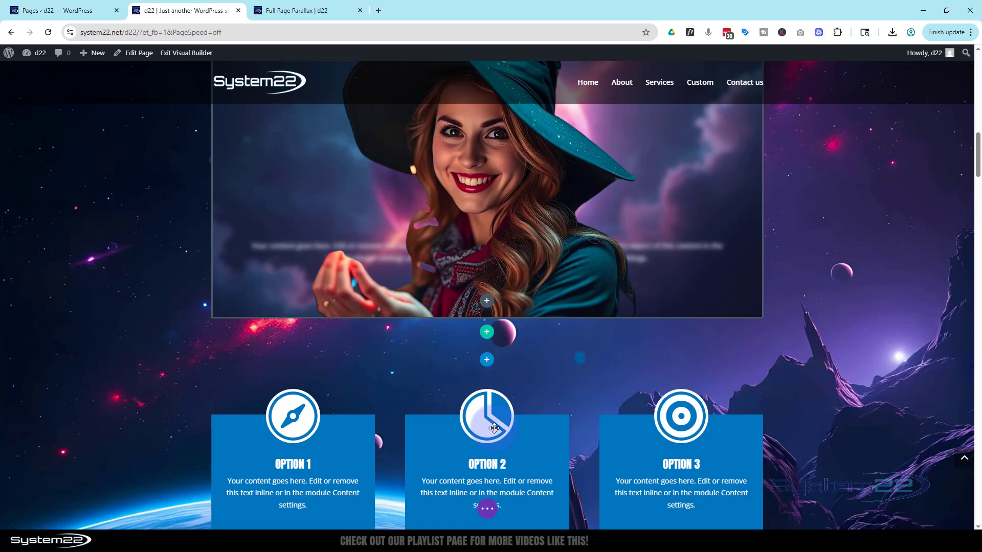
{"action": "scroll", "coordinate": [494, 428], "scroll_direction": "down", "scroll_amount": 8}
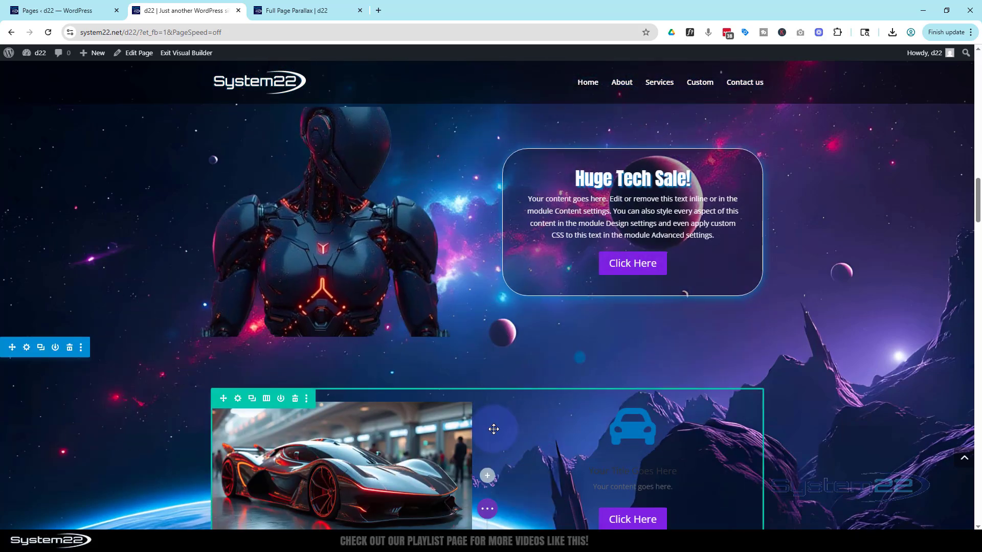
{"action": "scroll", "coordinate": [494, 429], "scroll_direction": "up", "scroll_amount": 5}
{"action": "scroll", "coordinate": [494, 429], "scroll_direction": "down", "scroll_amount": 5}
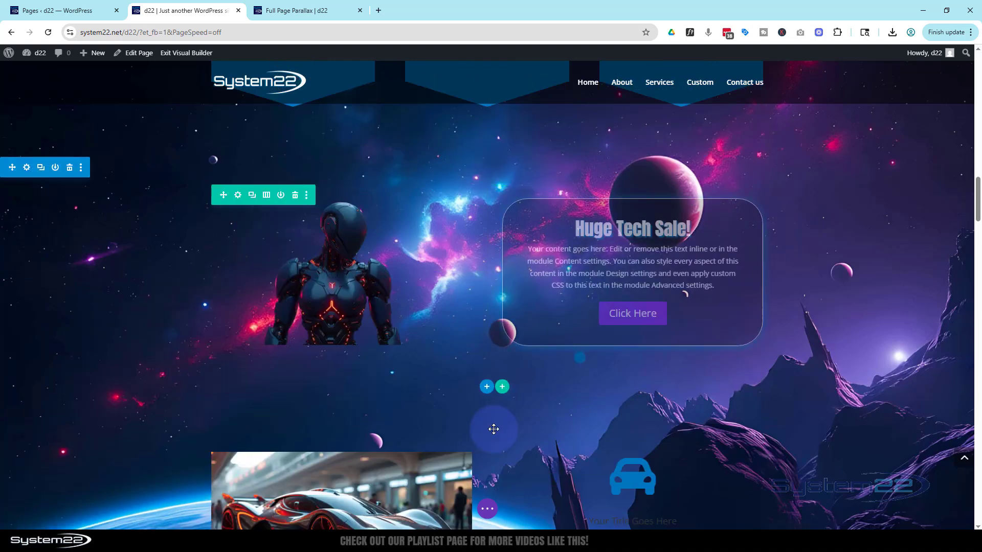
{"action": "scroll", "coordinate": [494, 429], "scroll_direction": "up", "scroll_amount": 5}
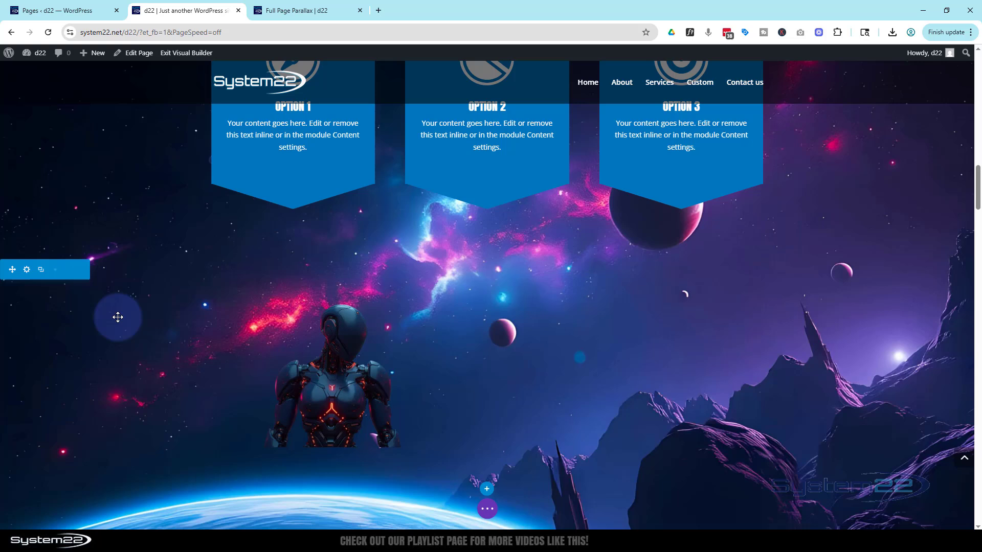
Give the robot section a #000000 background colour, delete its background image, and save
{"action": "left_click", "coordinate": [27, 271]}
{"action": "left_click", "coordinate": [598, 271]}
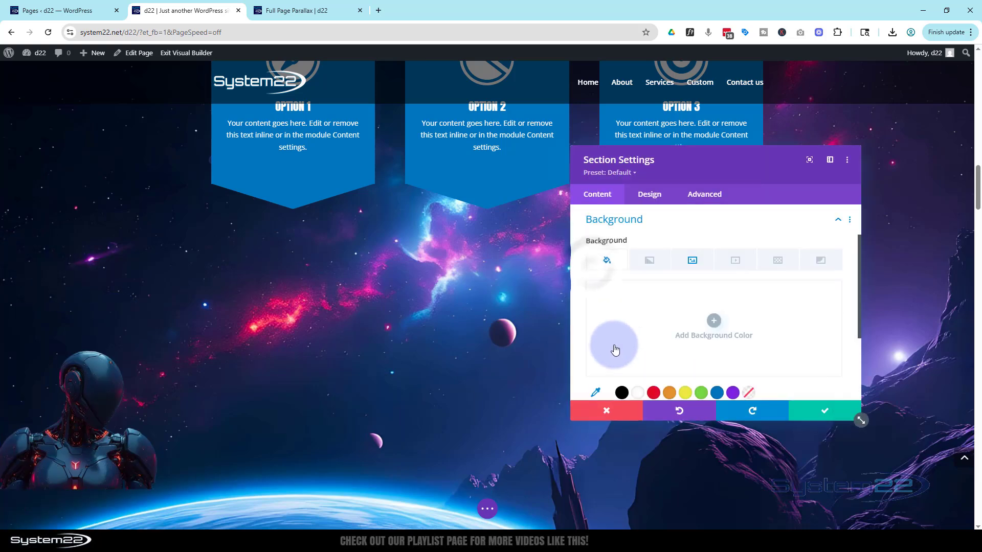
{"action": "left_click", "coordinate": [622, 393]}
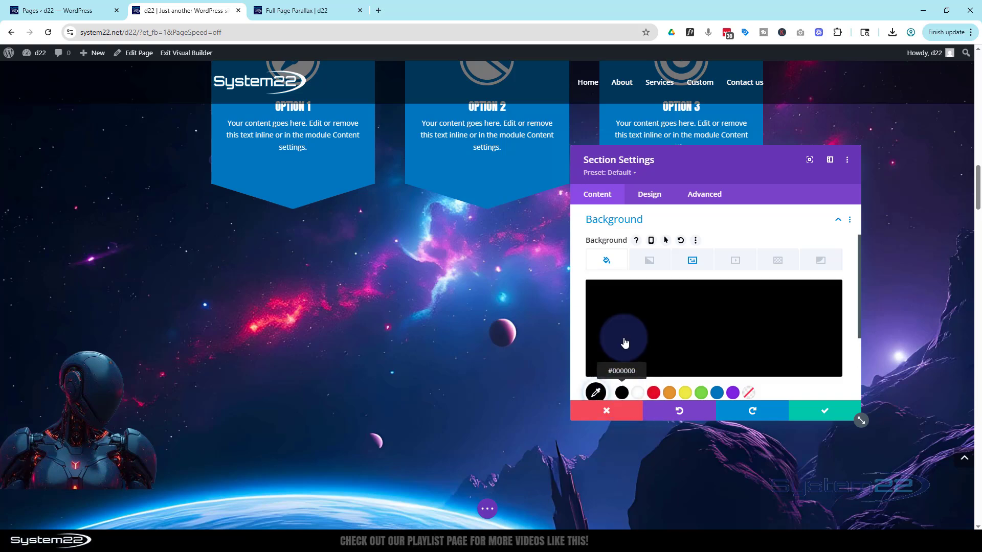
{"action": "left_click", "coordinate": [692, 262]}
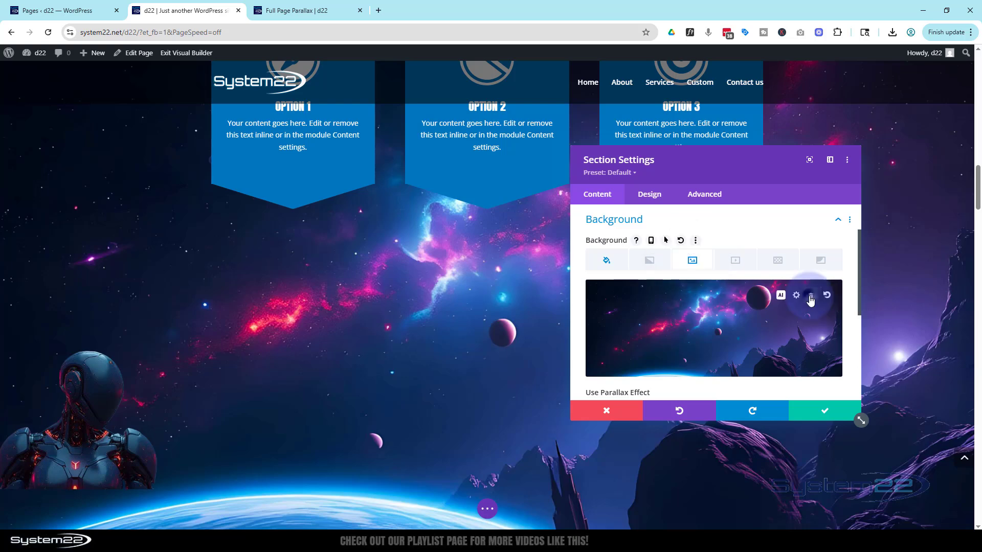
{"action": "left_click", "coordinate": [810, 297]}
{"action": "scroll", "coordinate": [484, 425], "scroll_direction": "down", "scroll_amount": 5}
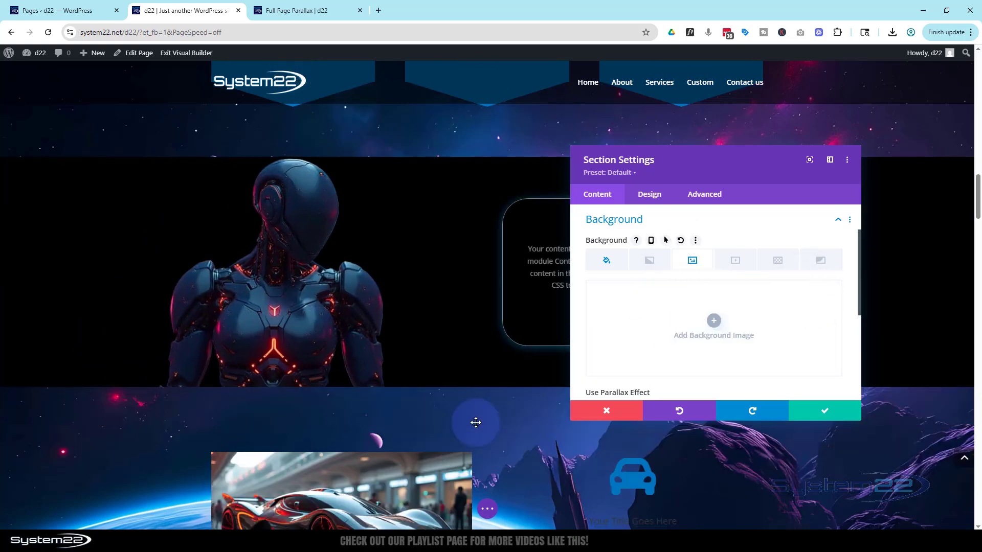
{"action": "scroll", "coordinate": [476, 418], "scroll_direction": "up", "scroll_amount": 6}
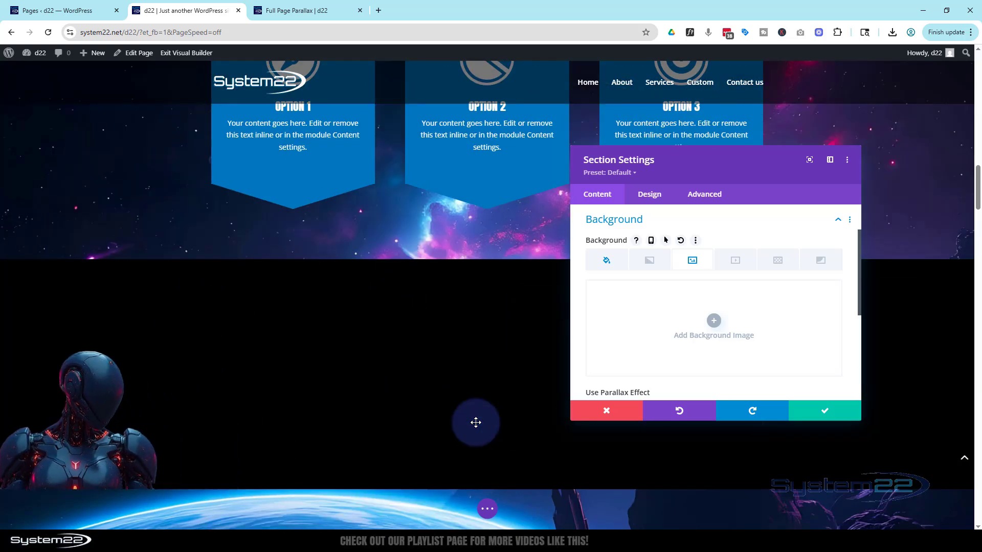
{"action": "scroll", "coordinate": [475, 416], "scroll_direction": "down", "scroll_amount": 5}
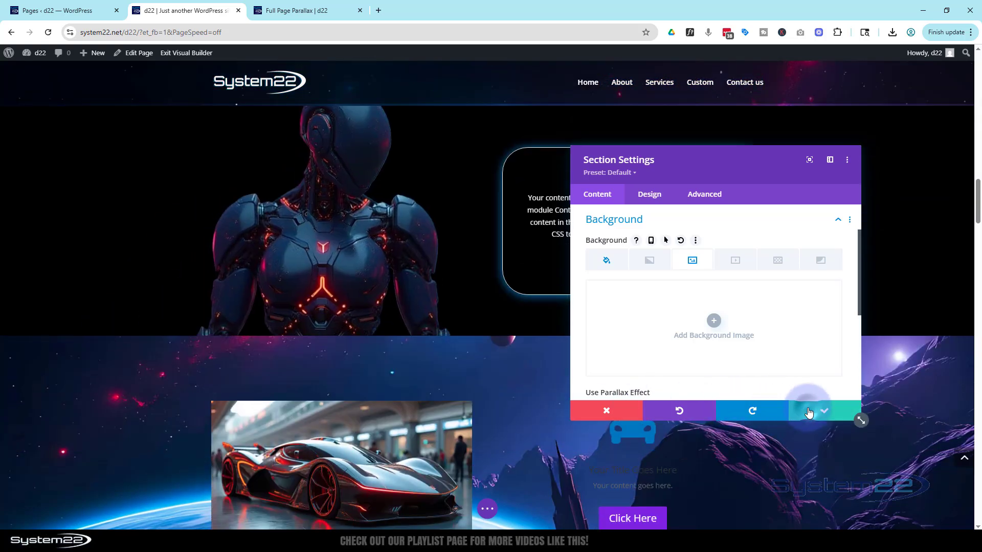
{"action": "left_click", "coordinate": [808, 412]}
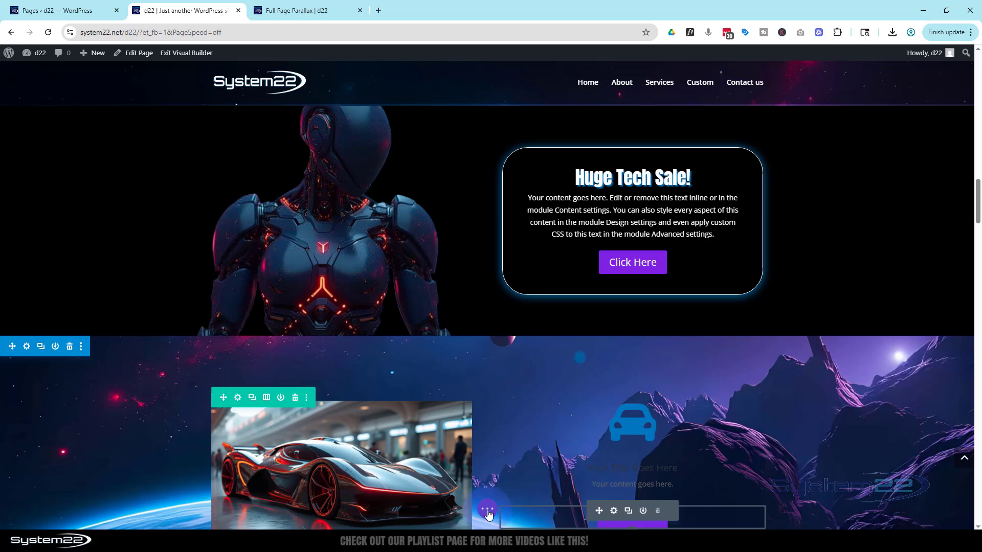
{"action": "left_click", "coordinate": [488, 510]}
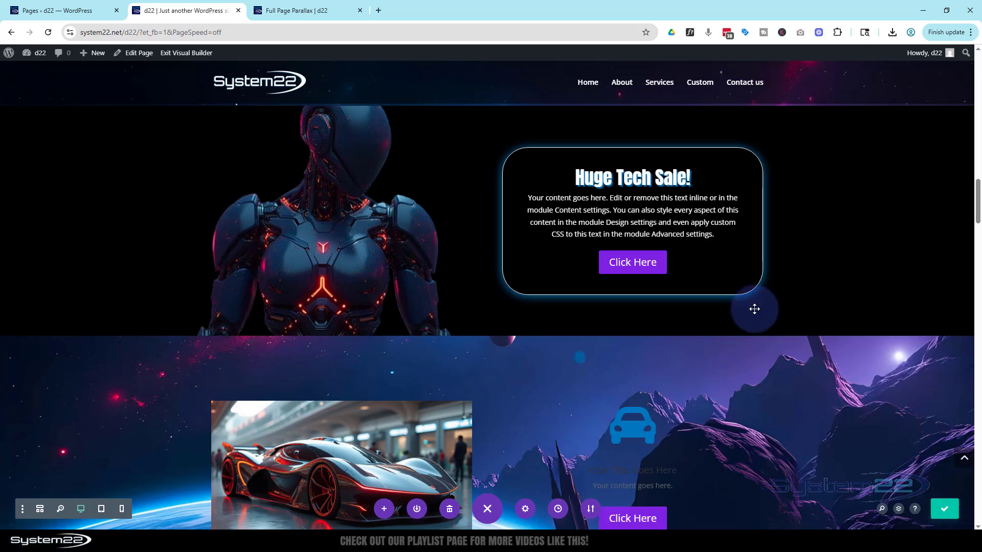
Exit the Visual Builder to view the live Hover three page
{"action": "left_click", "coordinate": [189, 53]}
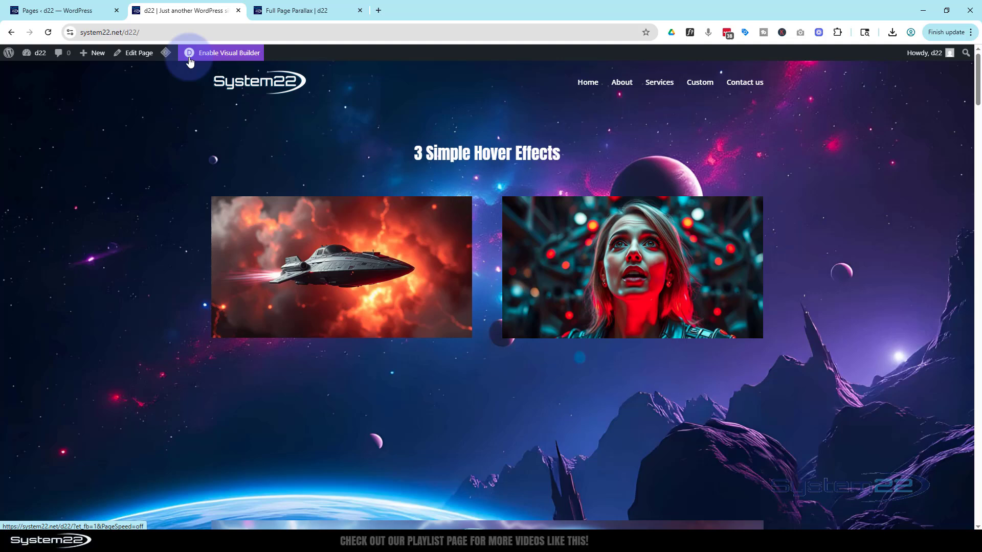
{"action": "scroll", "coordinate": [64, 288], "scroll_direction": "down", "scroll_amount": 5}
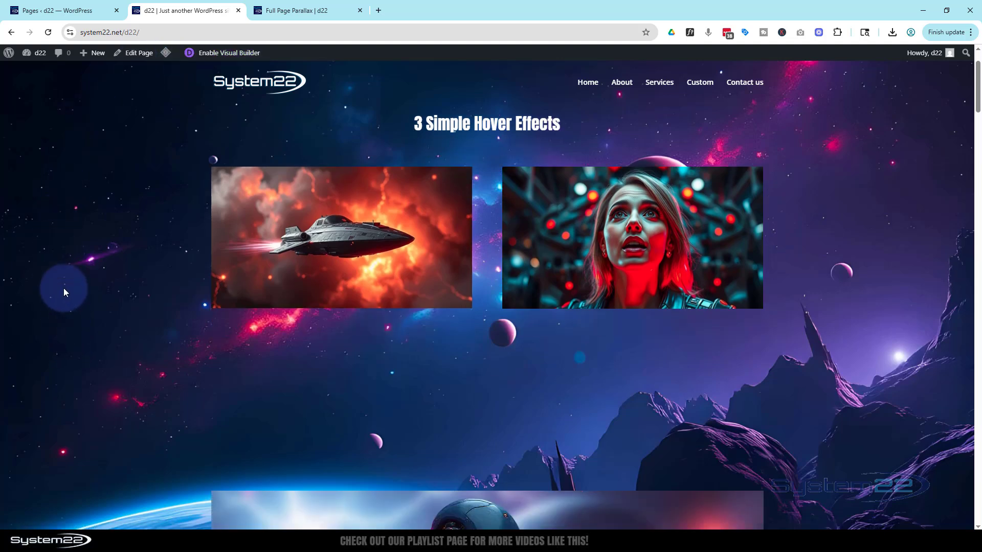
{"action": "scroll", "coordinate": [66, 290], "scroll_direction": "down", "scroll_amount": 3}
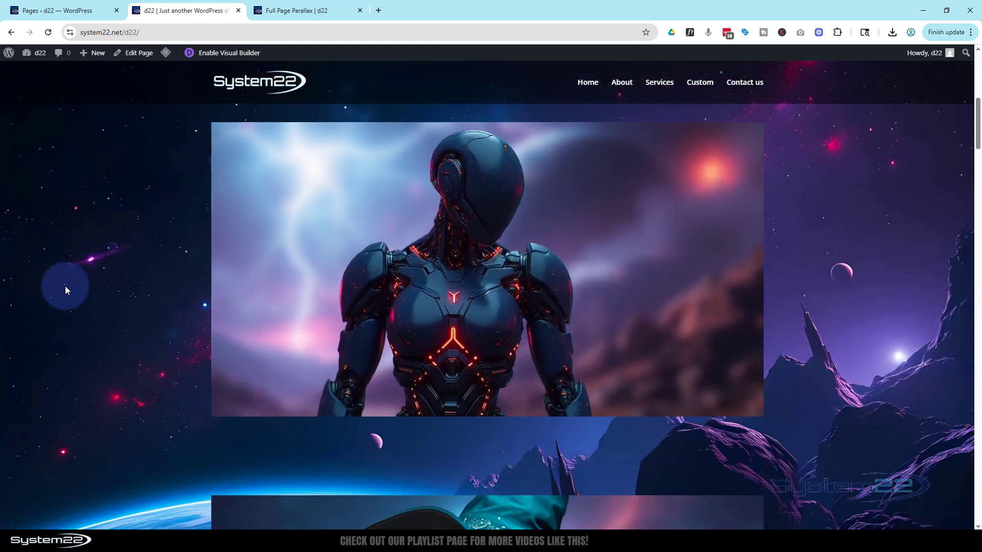
{"action": "scroll", "coordinate": [66, 289], "scroll_direction": "down", "scroll_amount": 2}
{"action": "scroll", "coordinate": [66, 287], "scroll_direction": "down", "scroll_amount": 6}
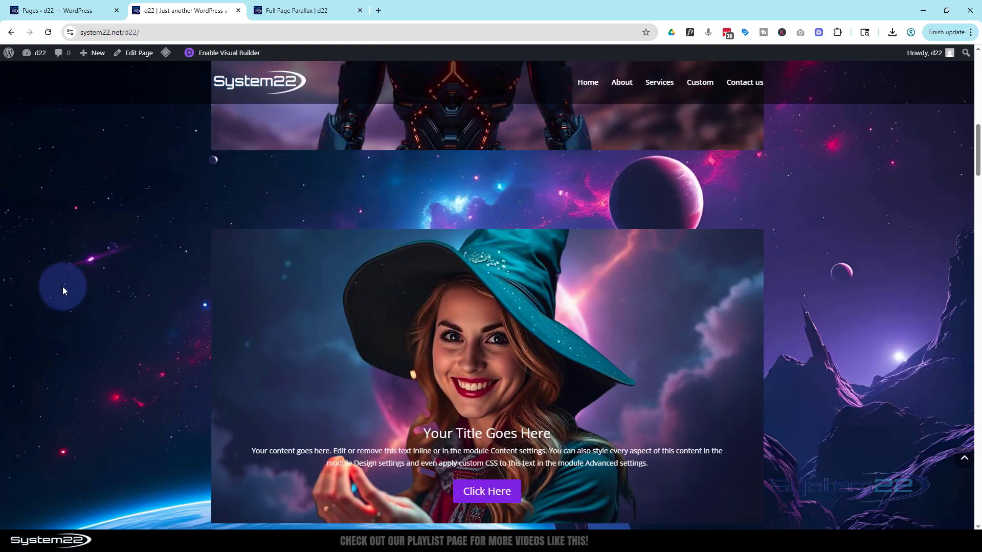
{"action": "scroll", "coordinate": [48, 293], "scroll_direction": "down", "scroll_amount": 5}
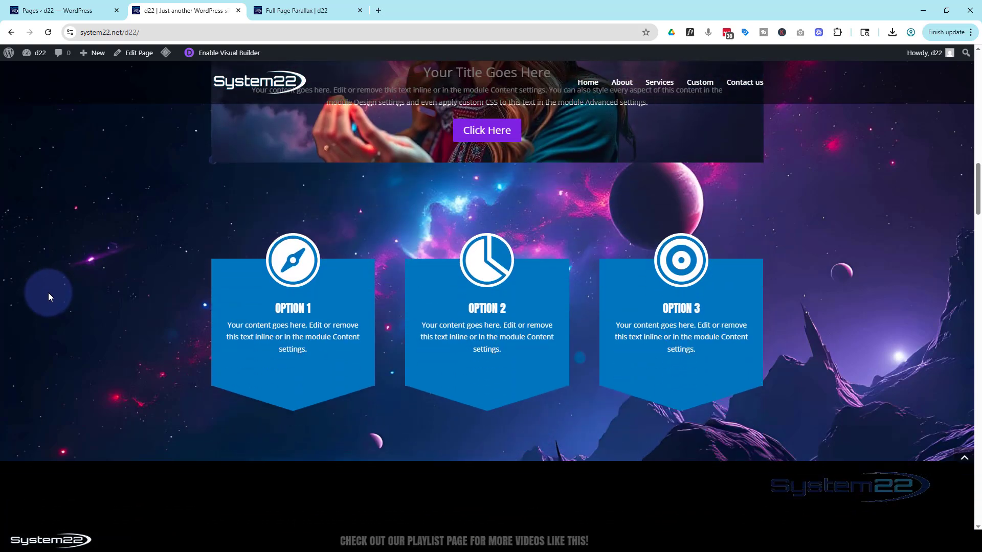
{"action": "scroll", "coordinate": [48, 292], "scroll_direction": "down", "scroll_amount": 3}
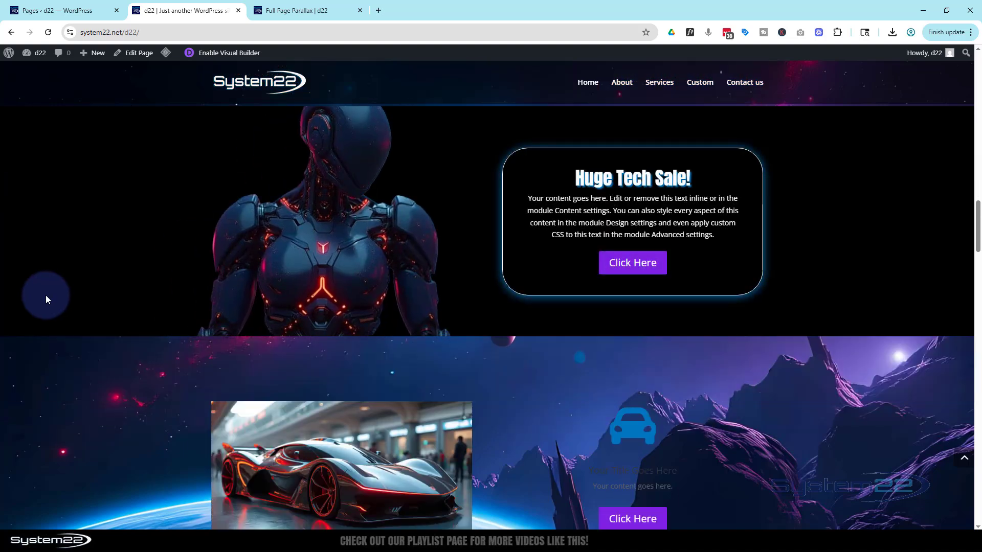
{"action": "scroll", "coordinate": [45, 296], "scroll_direction": "down", "scroll_amount": 6}
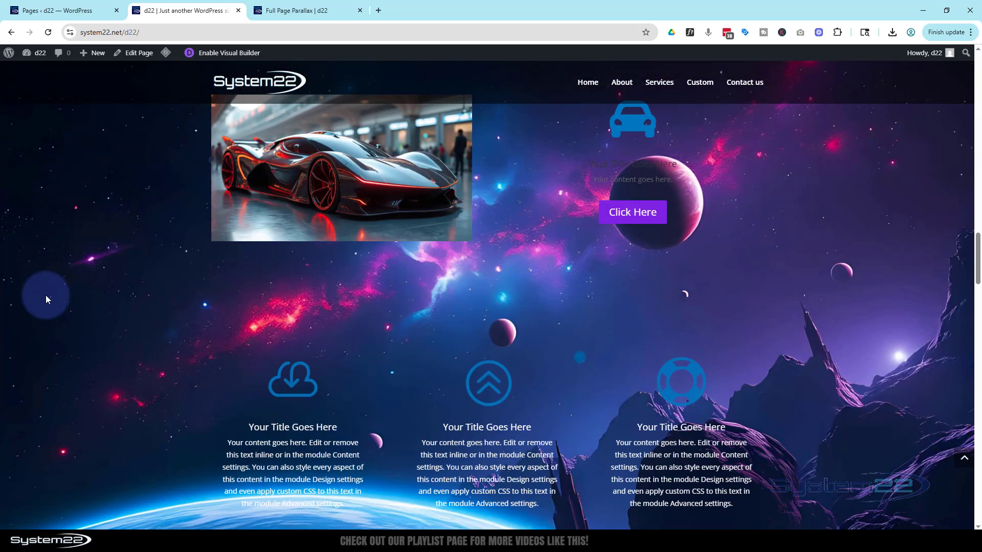
{"action": "scroll", "coordinate": [45, 295], "scroll_direction": "down", "scroll_amount": 1}
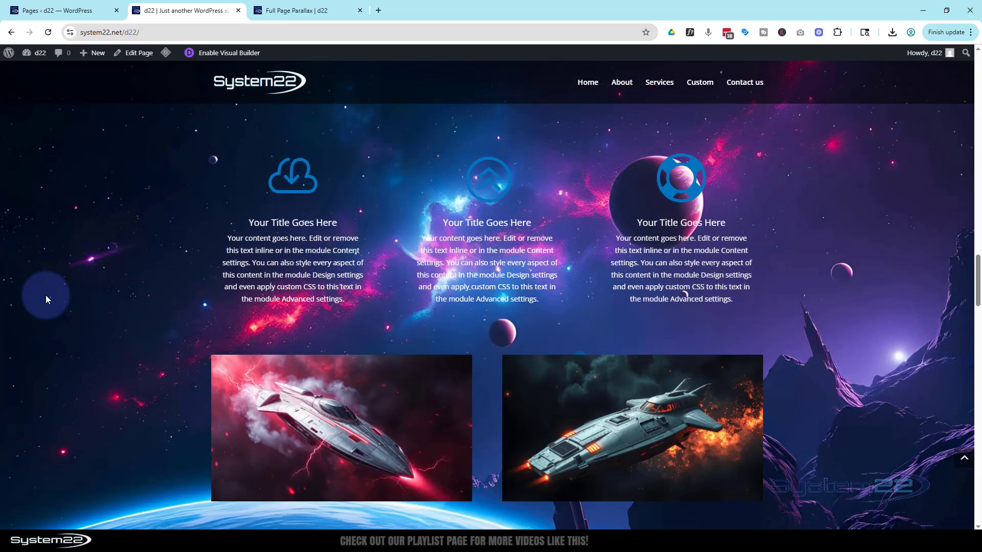
{"action": "scroll", "coordinate": [45, 295], "scroll_direction": "down", "scroll_amount": 1}
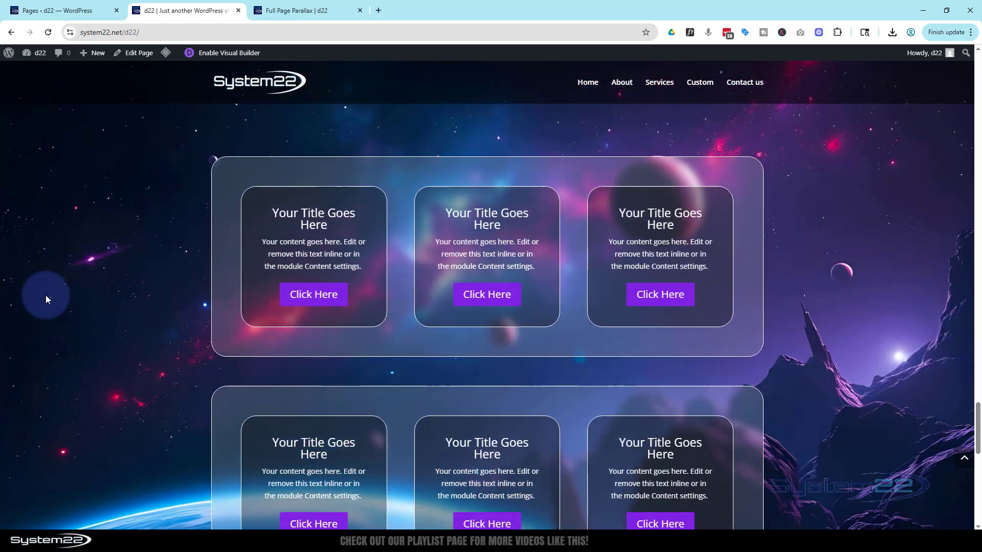
{"action": "scroll", "coordinate": [46, 300], "scroll_direction": "down", "scroll_amount": 6}
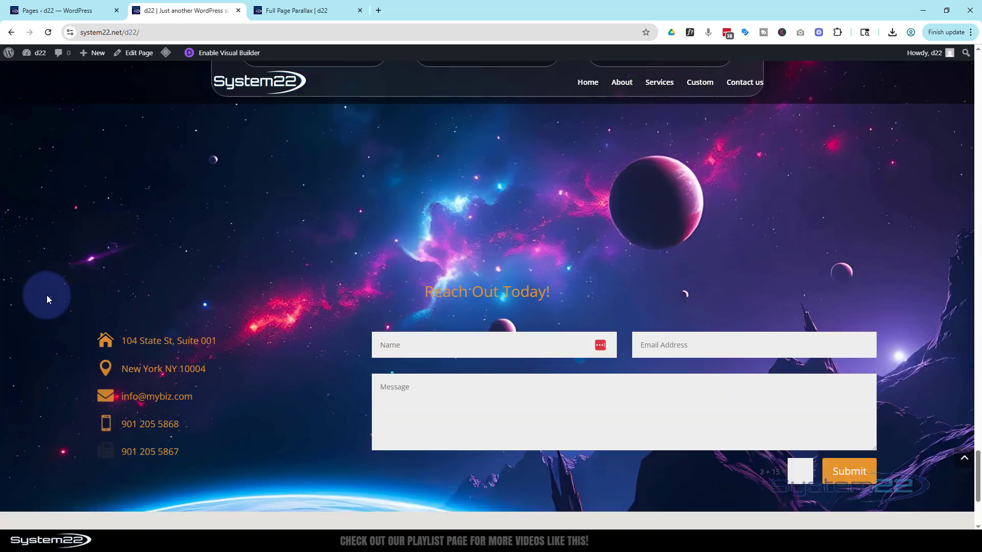
{"action": "scroll", "coordinate": [49, 300], "scroll_direction": "down", "scroll_amount": 2}
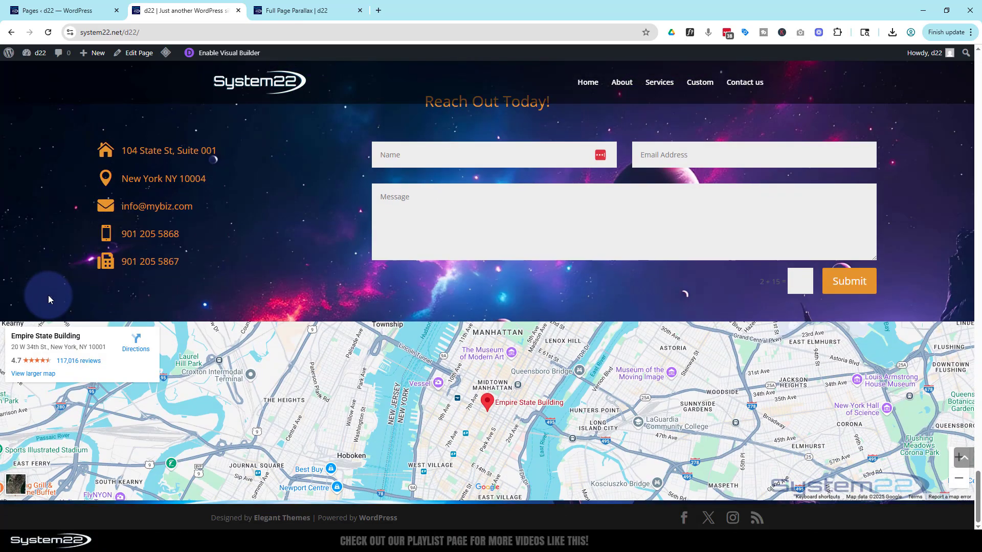
{"action": "scroll", "coordinate": [49, 299], "scroll_direction": "up", "scroll_amount": 9}
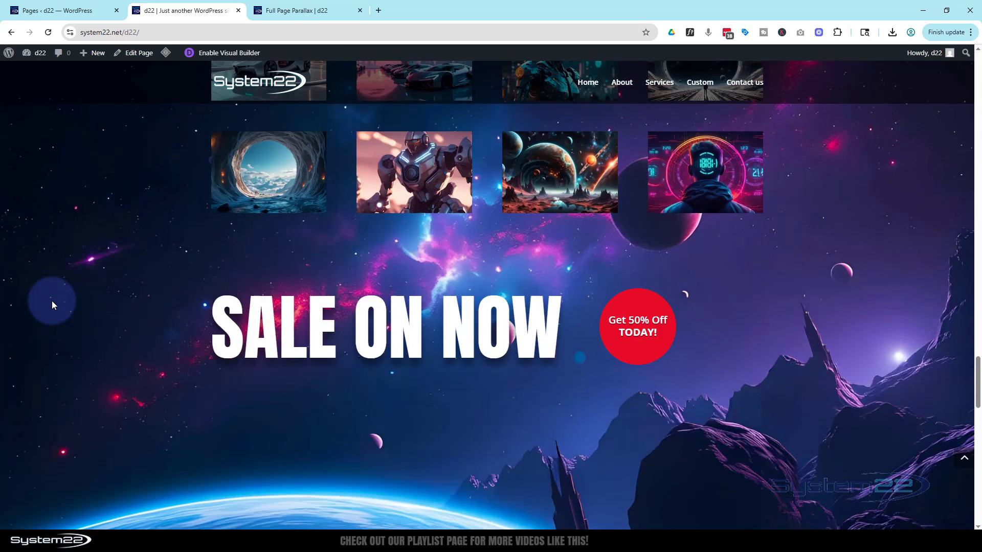
{"action": "scroll", "coordinate": [51, 301], "scroll_direction": "up", "scroll_amount": 12}
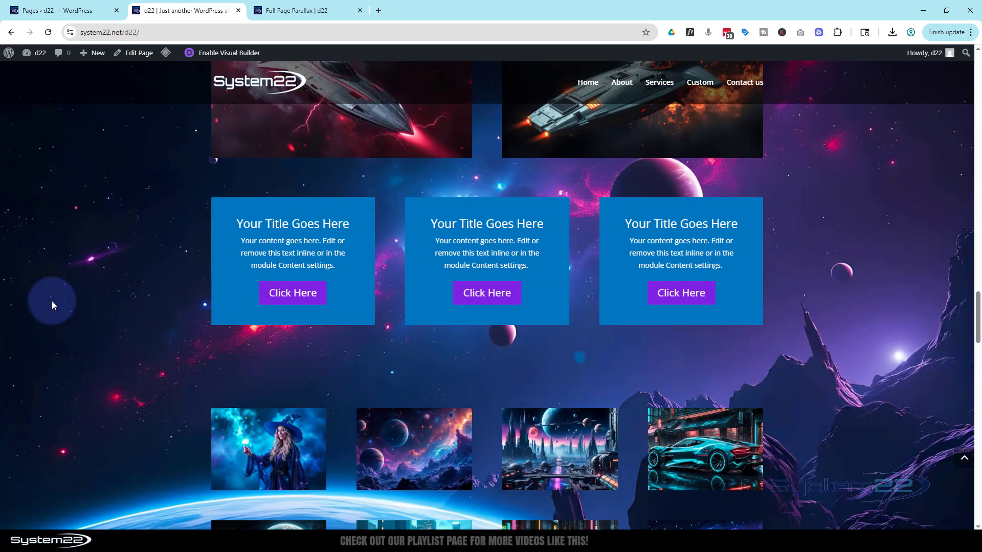
{"action": "scroll", "coordinate": [51, 301], "scroll_direction": "up", "scroll_amount": 14}
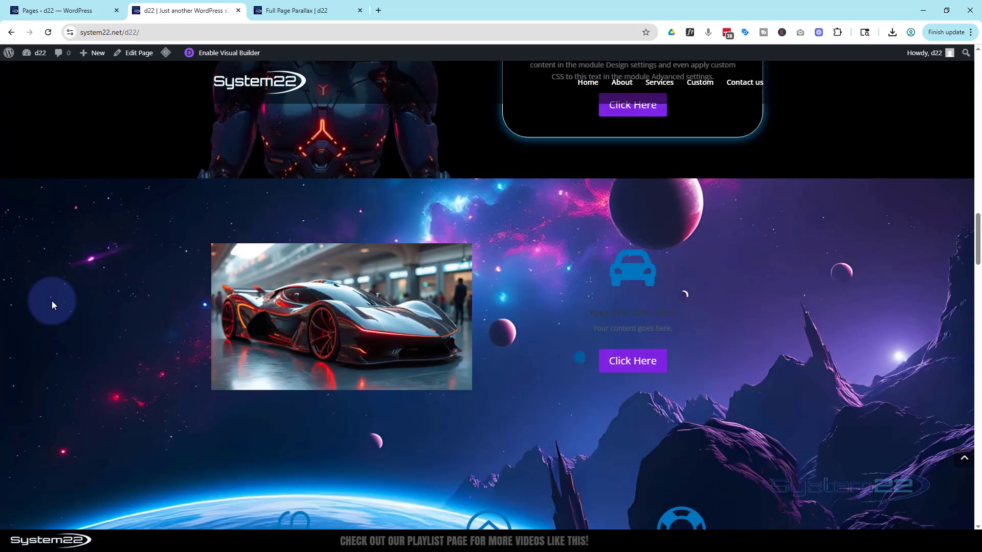
{"action": "scroll", "coordinate": [51, 301], "scroll_direction": "up", "scroll_amount": 14}
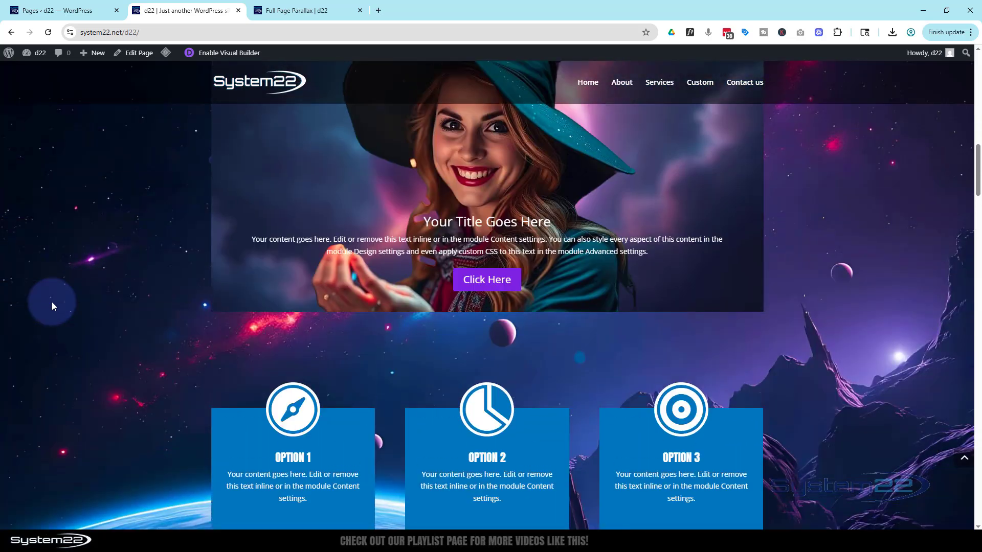
{"action": "scroll", "coordinate": [51, 301], "scroll_direction": "up", "scroll_amount": 13}
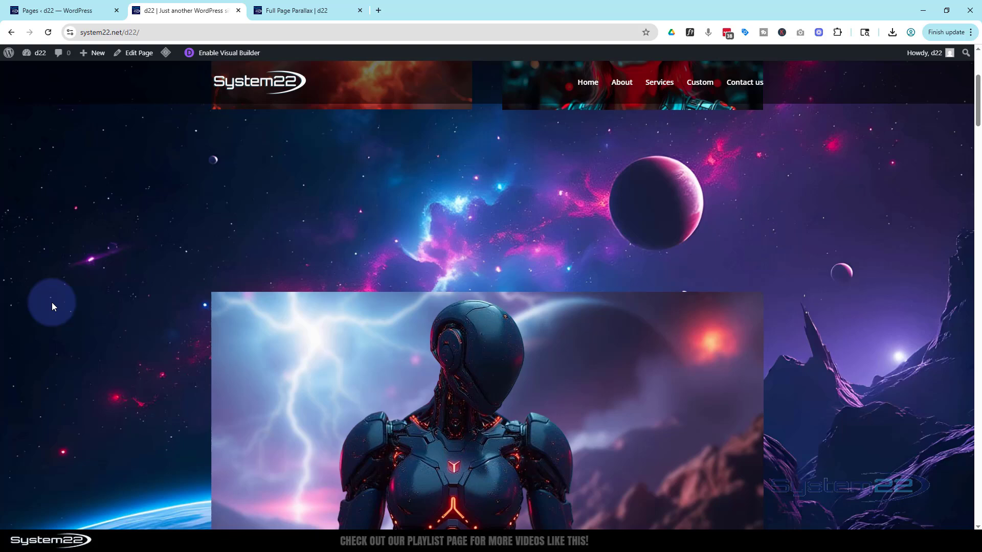
{"action": "scroll", "coordinate": [51, 302], "scroll_direction": "up", "scroll_amount": 1}
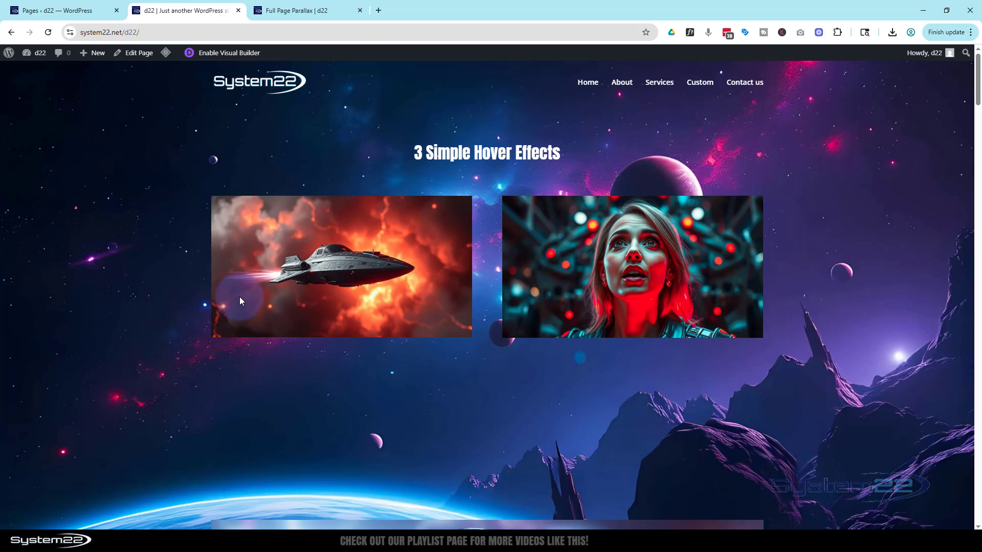
{"action": "mouse_move", "coordinate": [593, 290]}
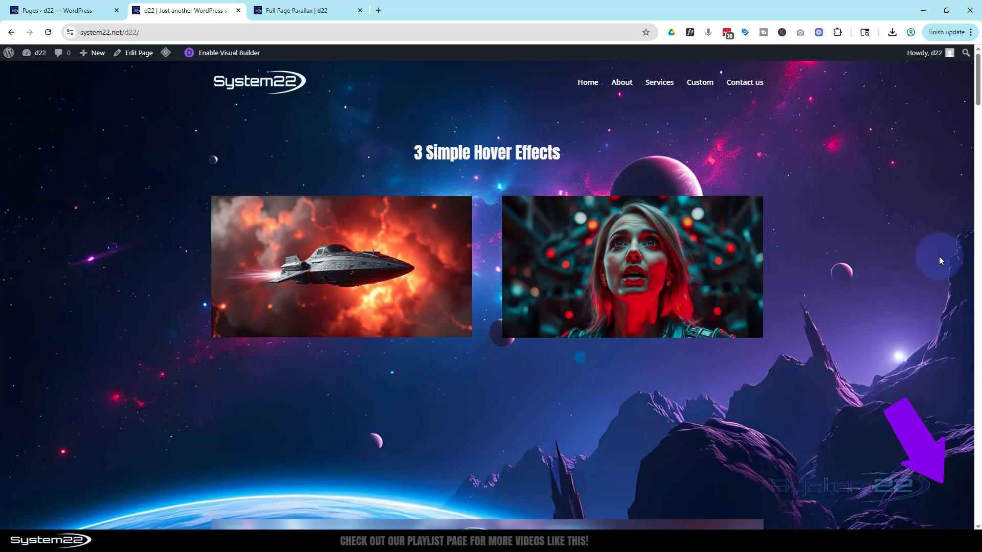
{"action": "scroll", "coordinate": [934, 256], "scroll_direction": "down", "scroll_amount": 3}
{"action": "scroll", "coordinate": [934, 256], "scroll_direction": "down", "scroll_amount": 6}
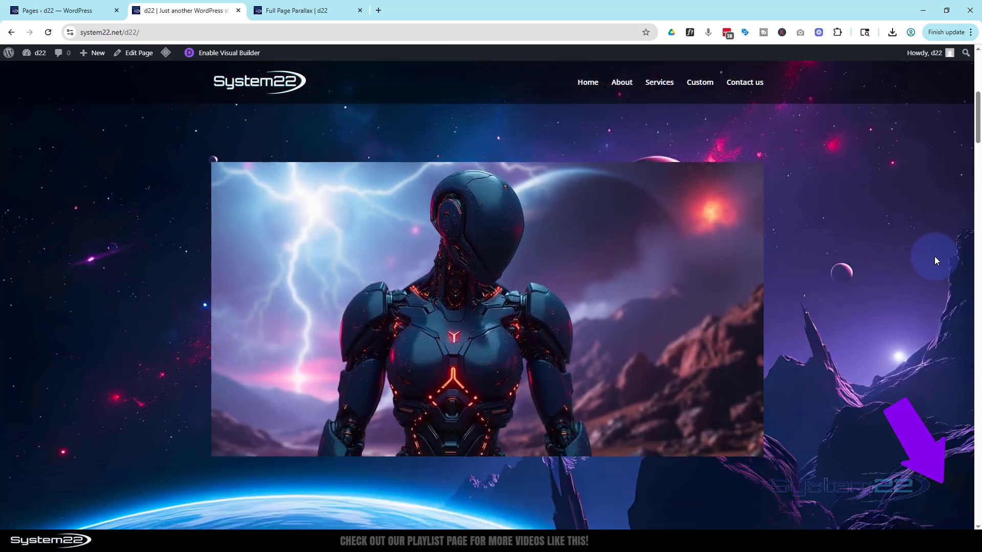
{"action": "scroll", "coordinate": [934, 257], "scroll_direction": "down", "scroll_amount": 8}
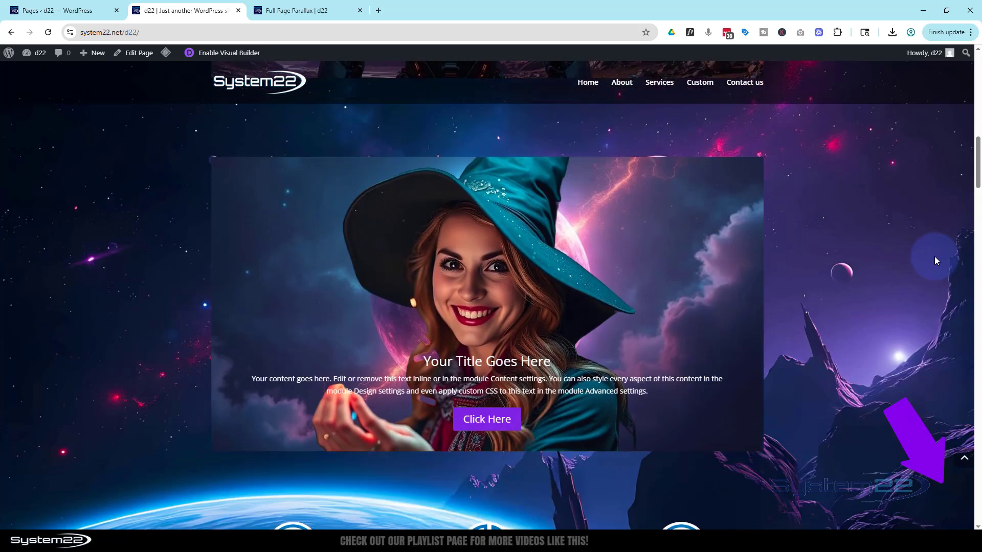
{"action": "scroll", "coordinate": [934, 257], "scroll_direction": "down", "scroll_amount": 10}
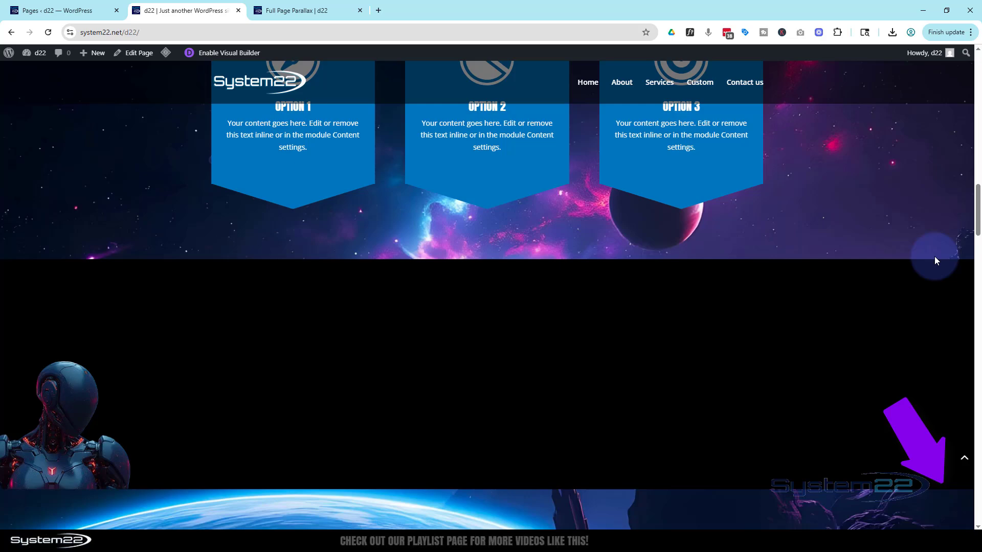
{"action": "scroll", "coordinate": [934, 261], "scroll_direction": "down", "scroll_amount": 9}
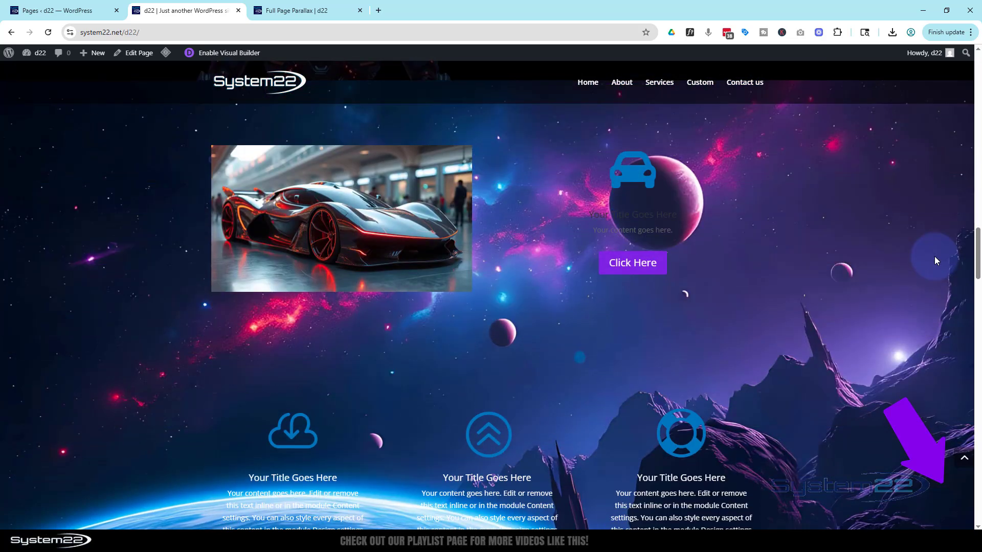